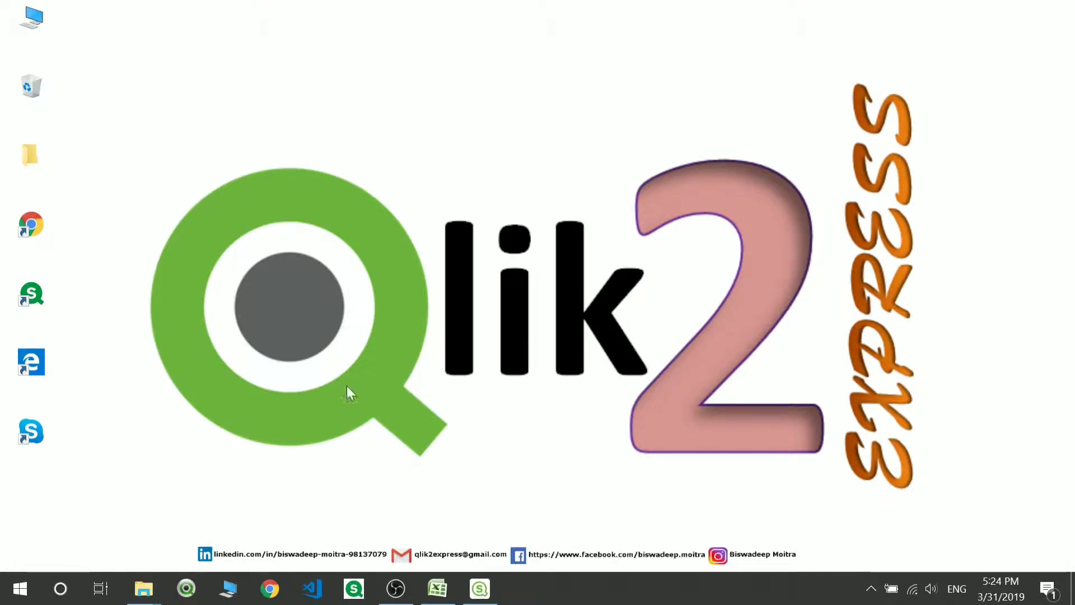
Switch to Qlik Sense Desktop and delete the Emp table's load statement from the Main script section, dismissing the connector error.
click(475, 589)
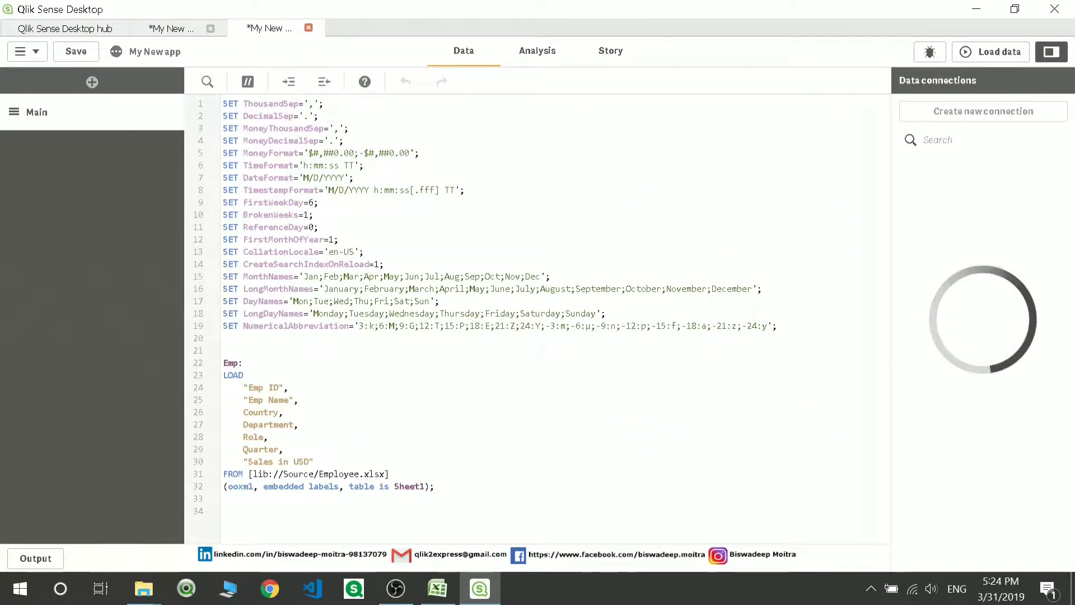
drag(434, 486, 223, 363)
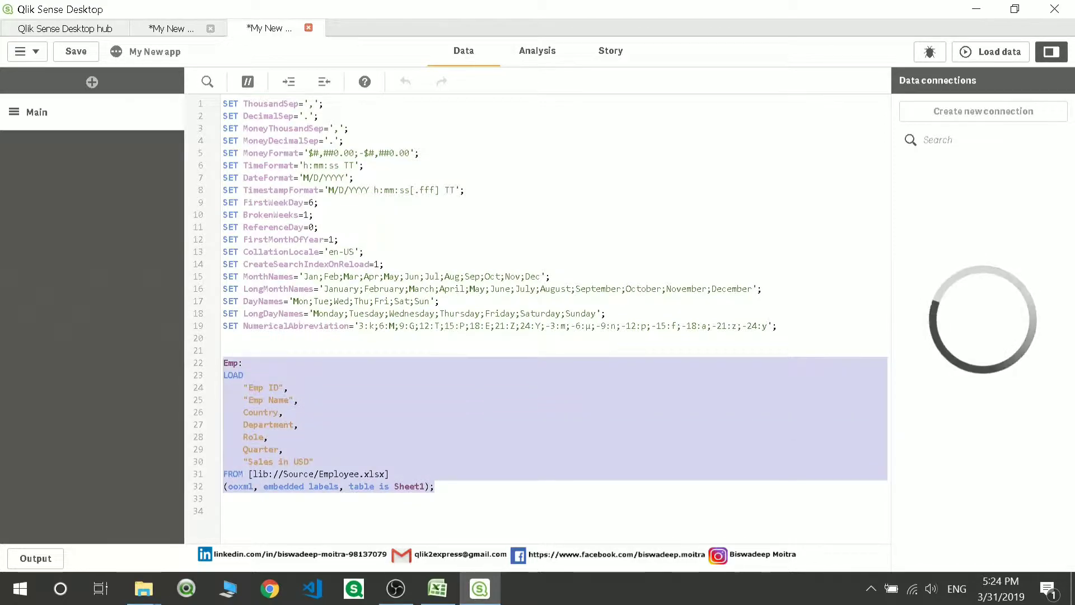
key(Delete)
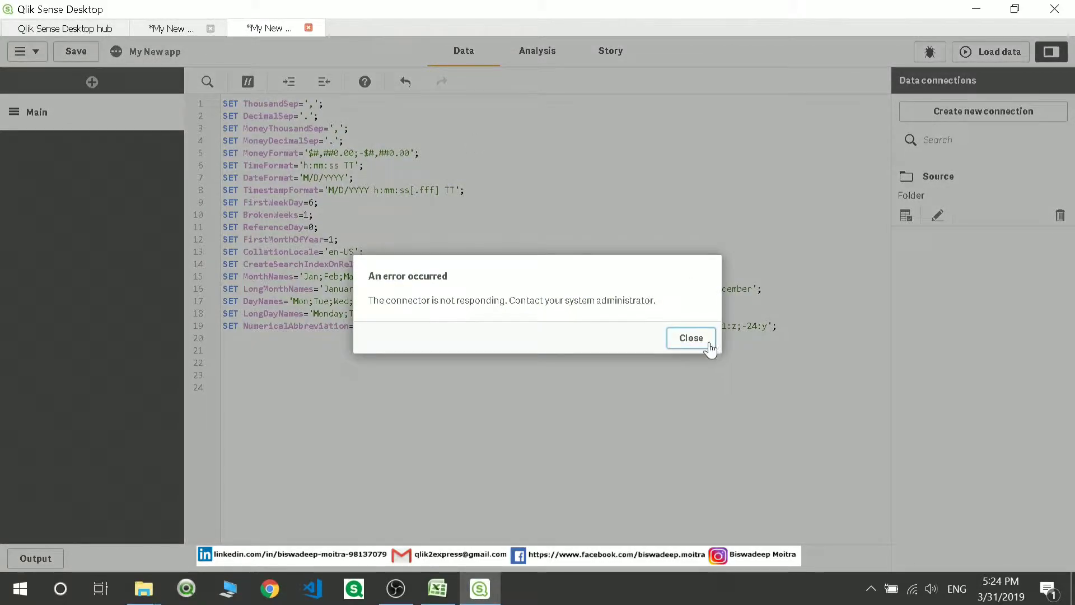
click(710, 347)
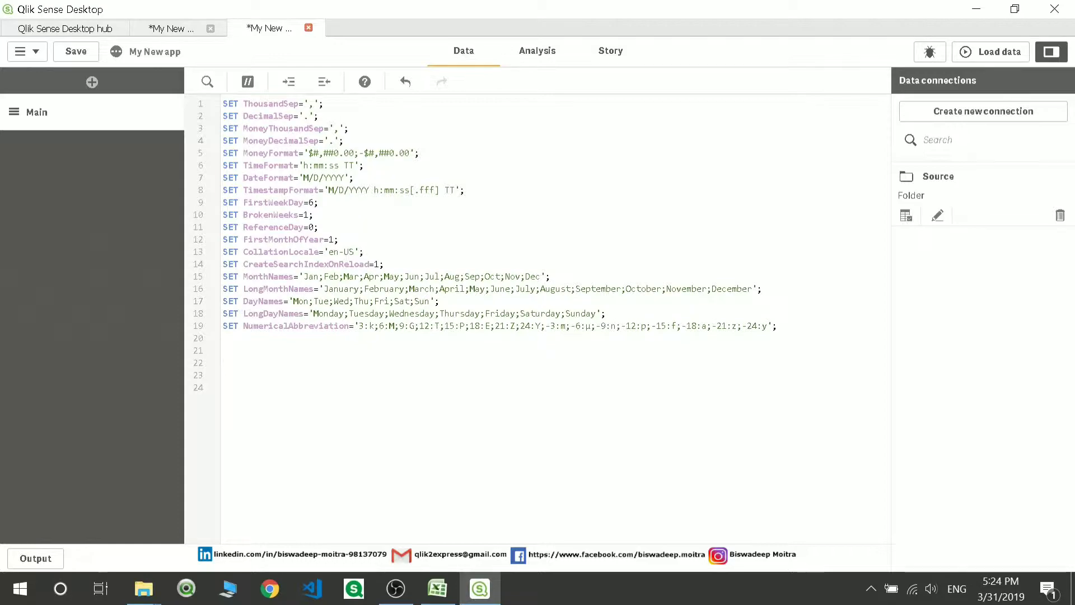
Start a new data connection, then copy the path of the 3. SOURCE folder in File Explorer.
click(958, 113)
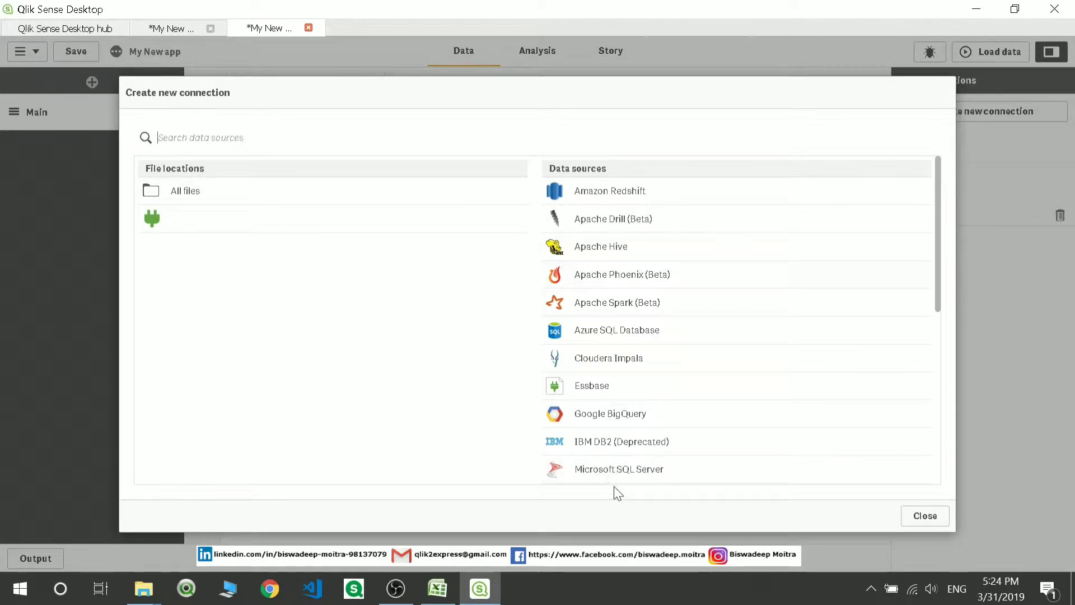
mouse_move(151, 602)
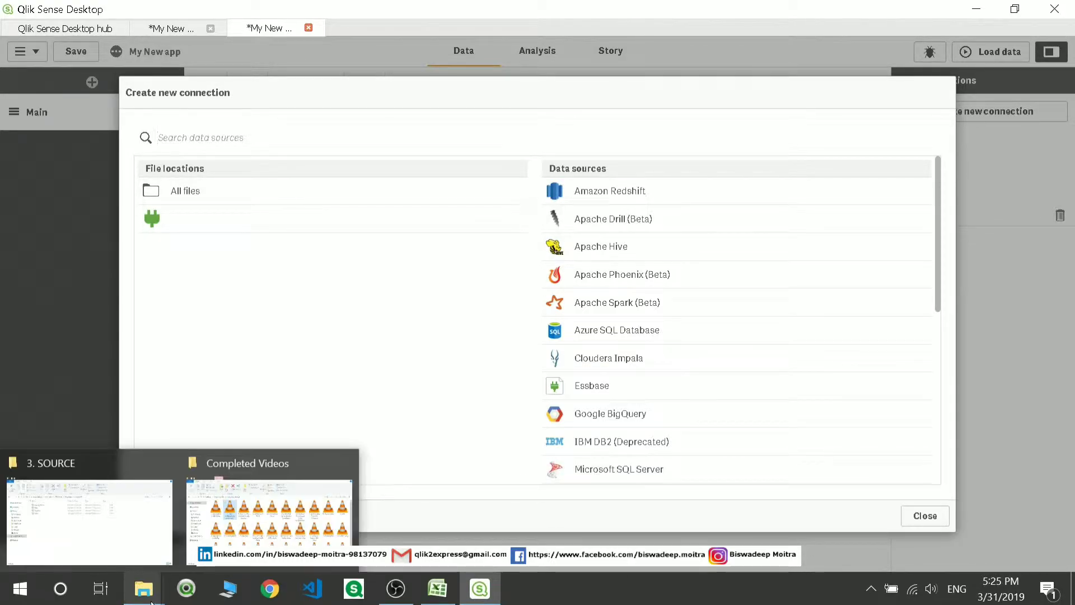
click(103, 546)
click(550, 135)
key(ctrl+c)
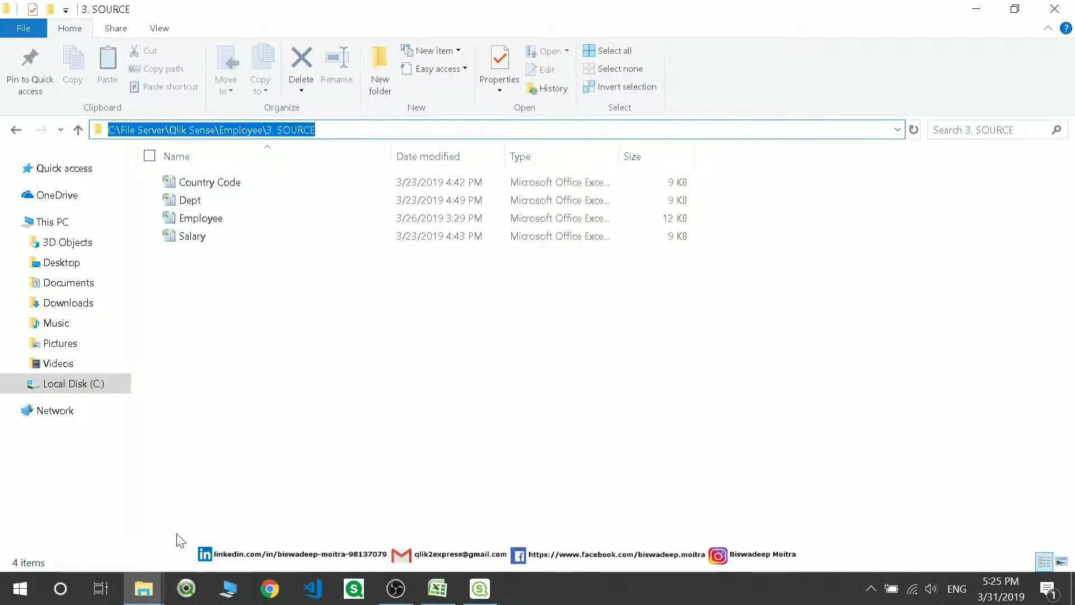
Back in Qlik Sense, choose an all-files folder connection and set its path to C:\File Server\Qlik Sense\Employee\3. SOURCE.
click(480, 588)
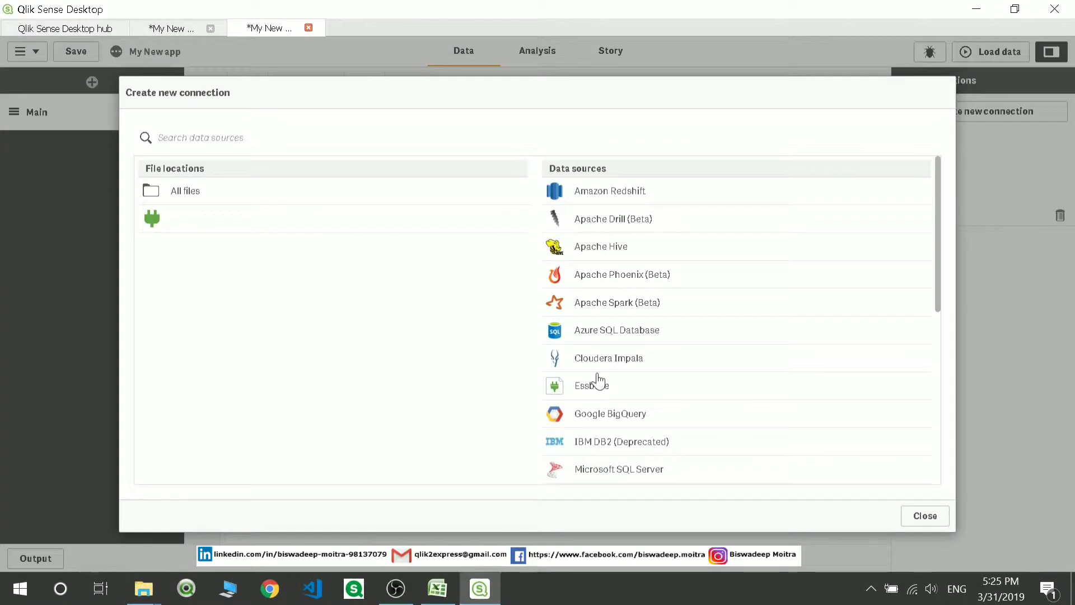
click(223, 197)
click(495, 139)
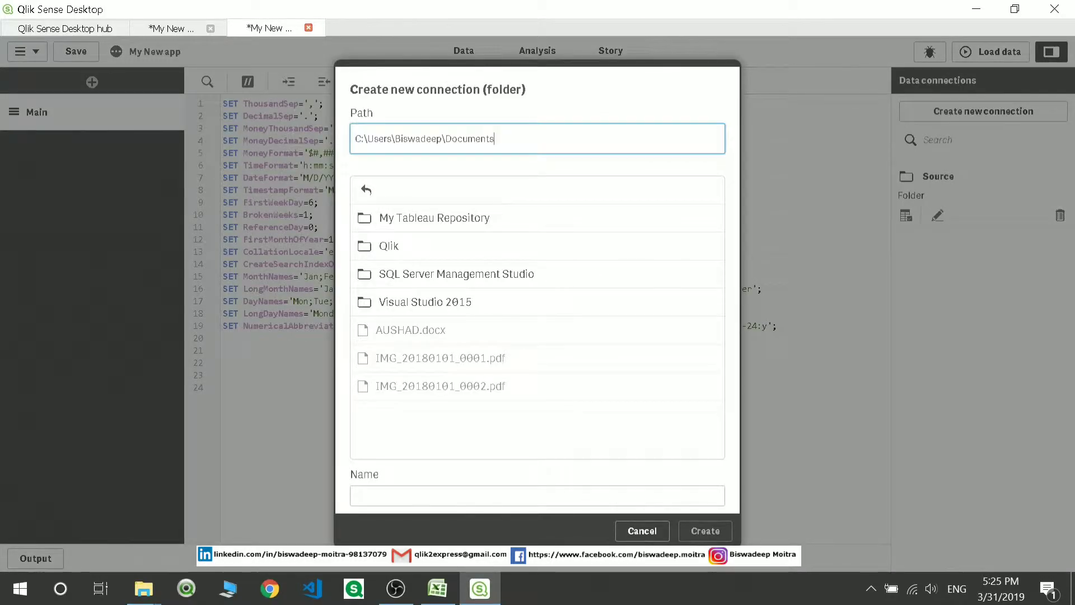
key(ctrl+a)
key(ctrl+v)
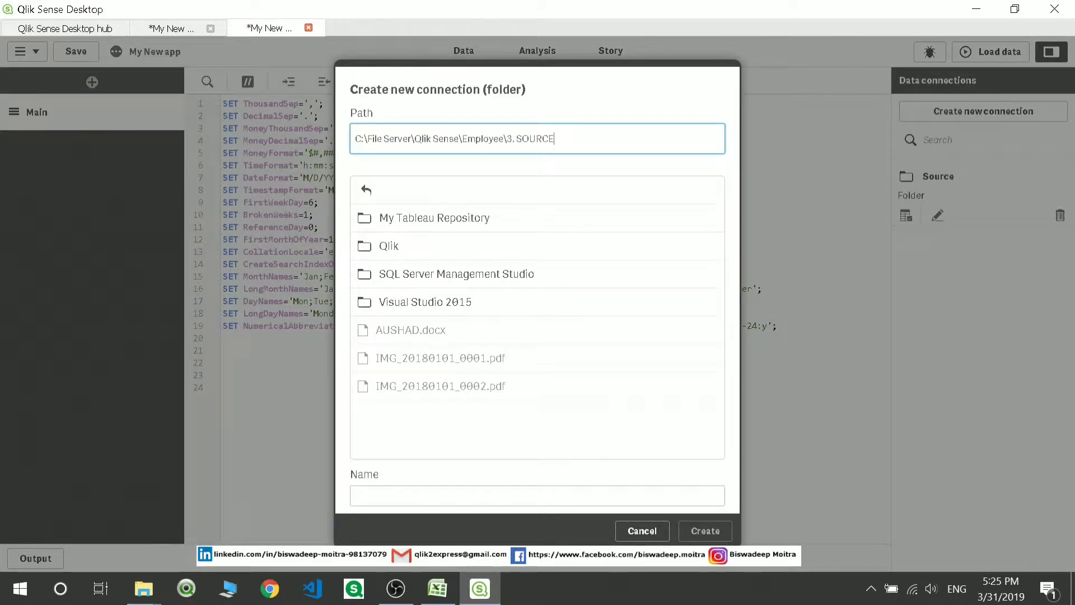
key(Return)
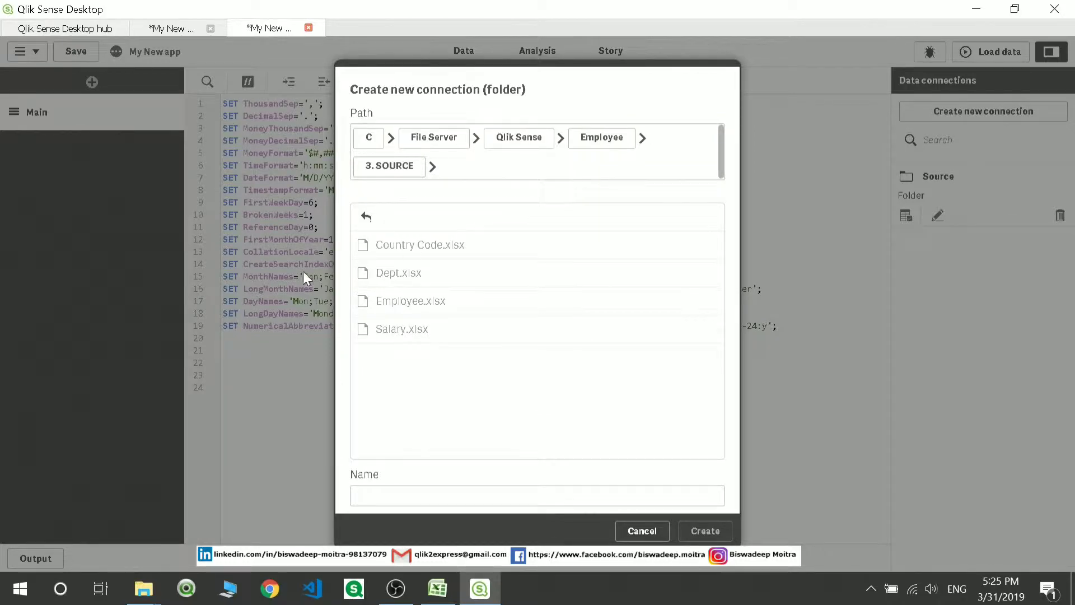
Name the folder connection "Source Files", create it, and check its saved settings without changing them.
click(537, 496)
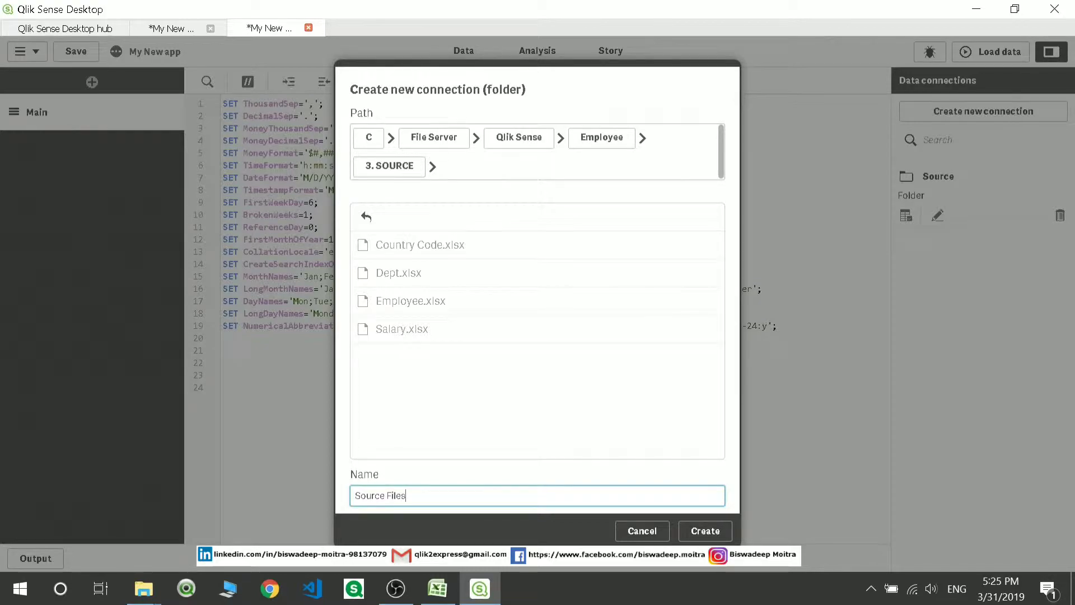
click(705, 531)
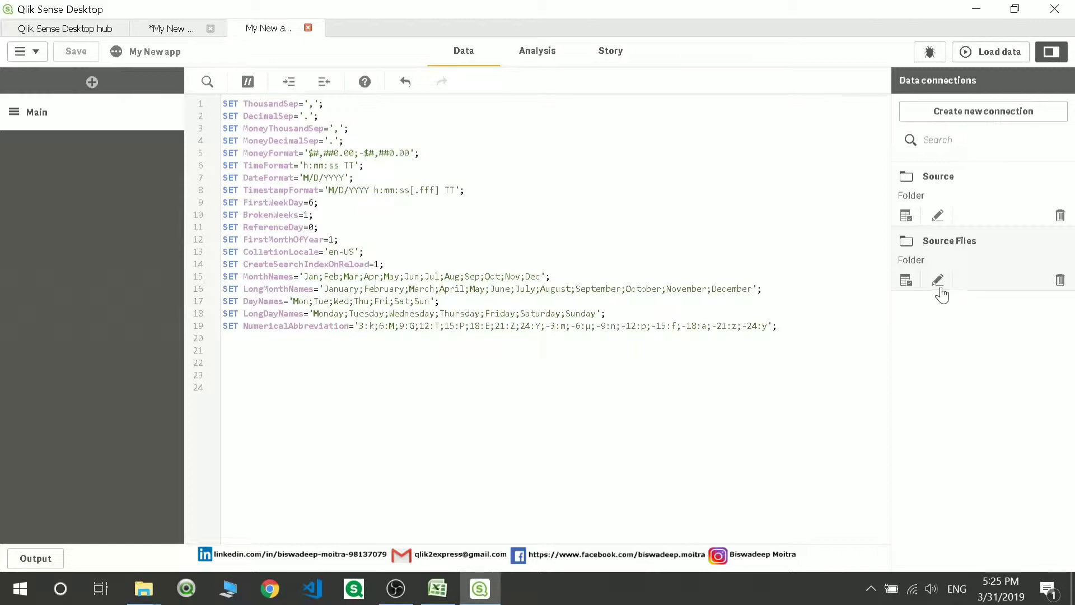
click(939, 281)
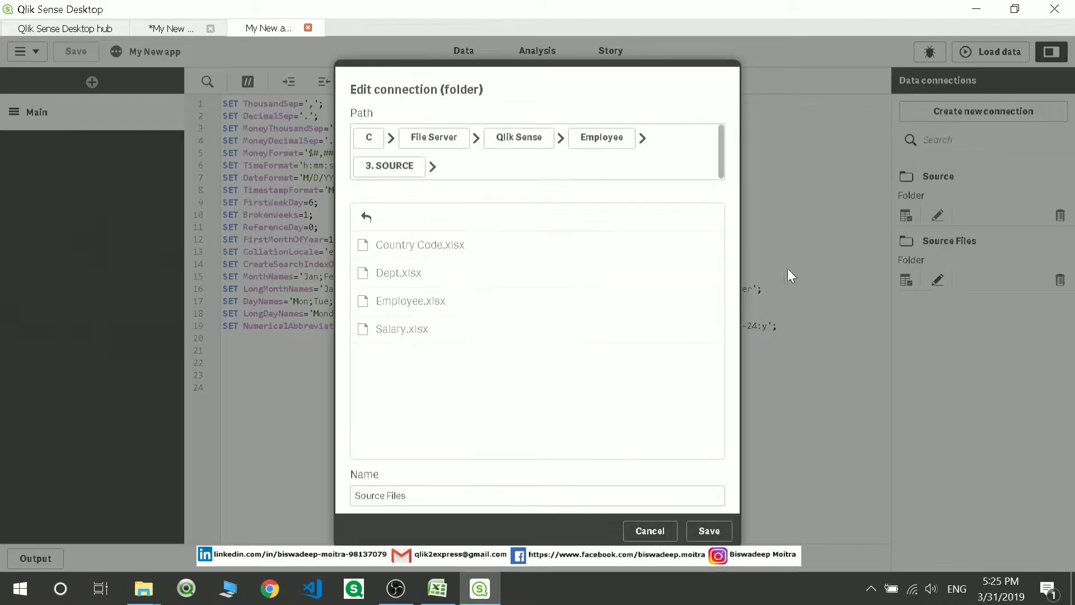
click(656, 534)
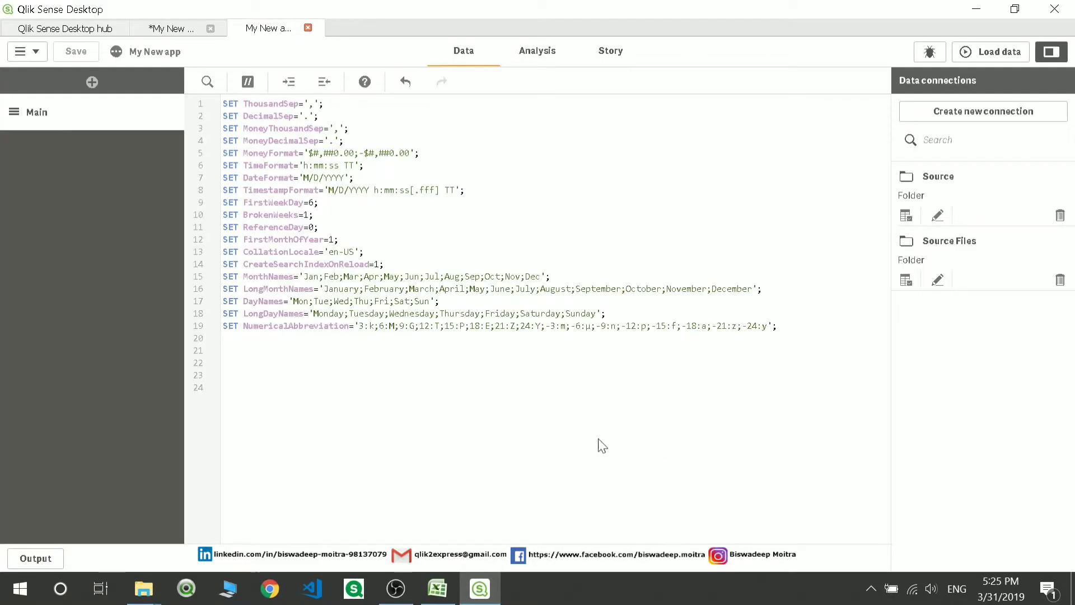
Add a new script section and insert the load script for Sheet1 of Employee.xlsx from the Source Files connection.
click(93, 82)
click(284, 187)
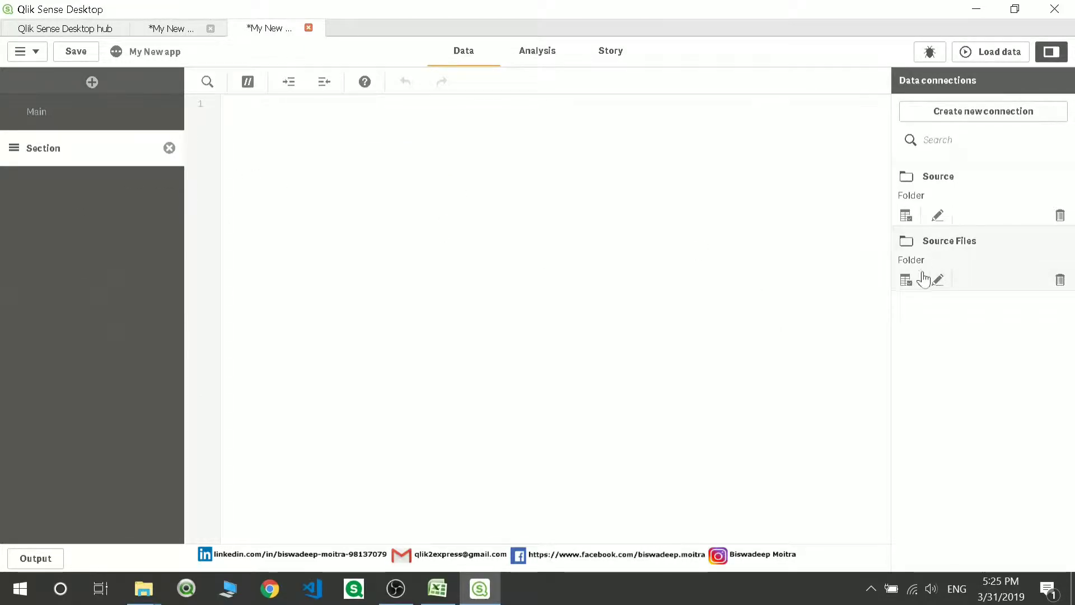
click(907, 279)
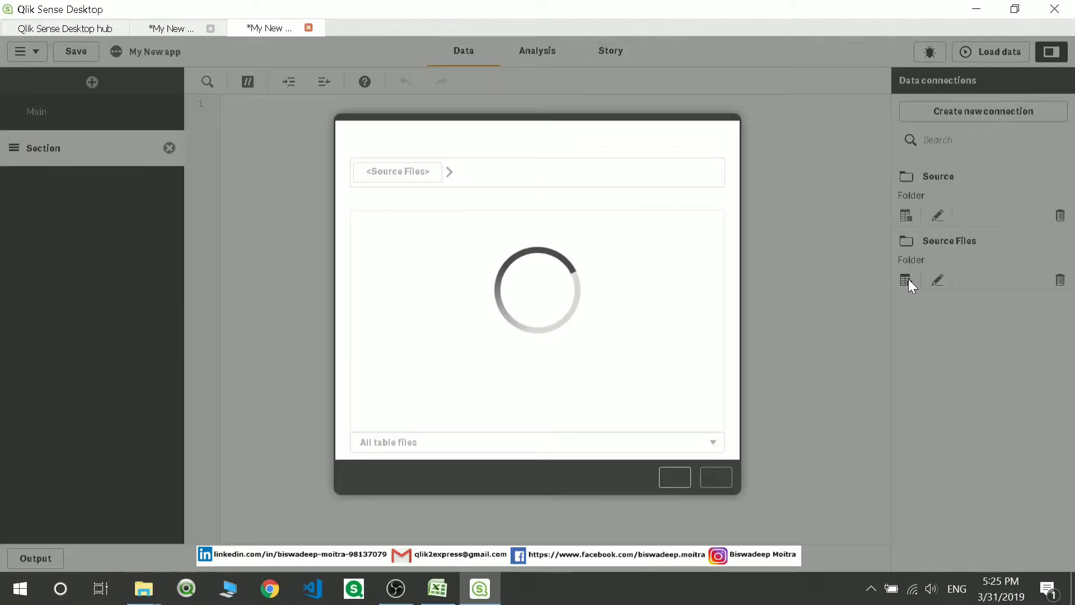
click(447, 317)
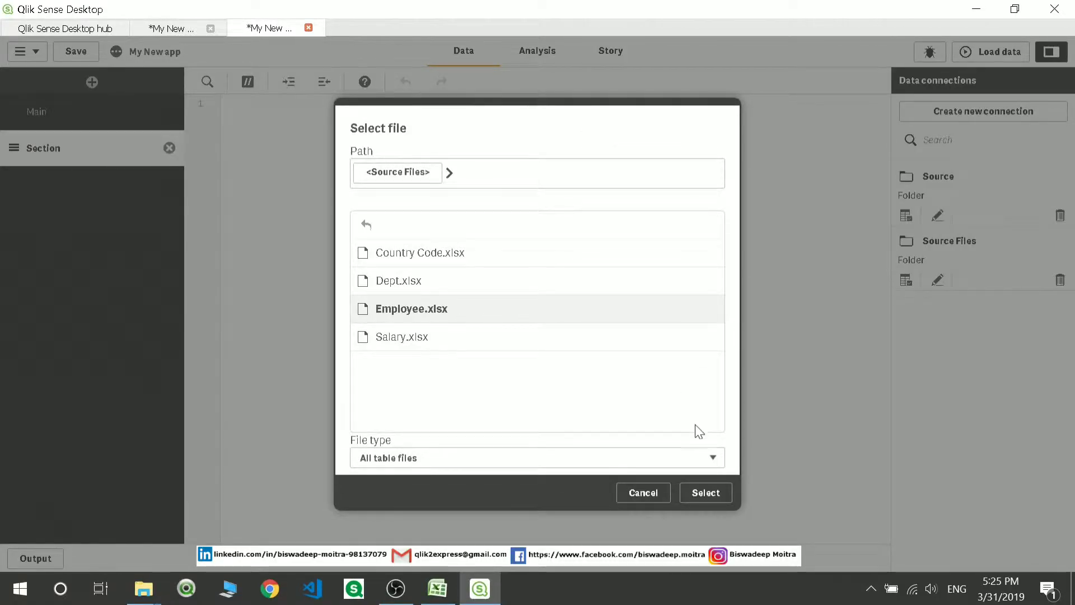
click(718, 491)
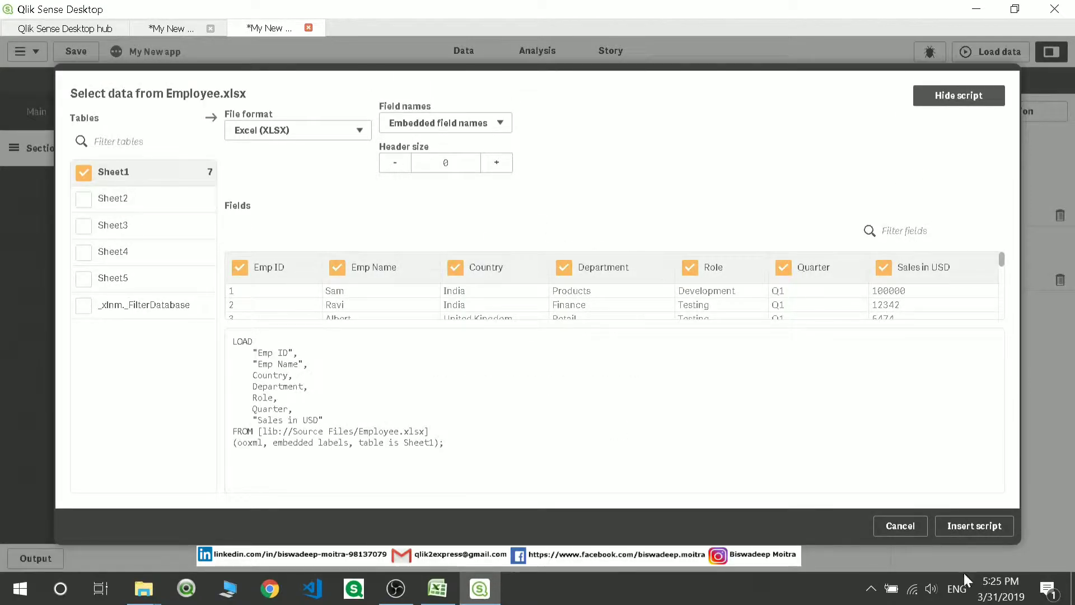
click(974, 527)
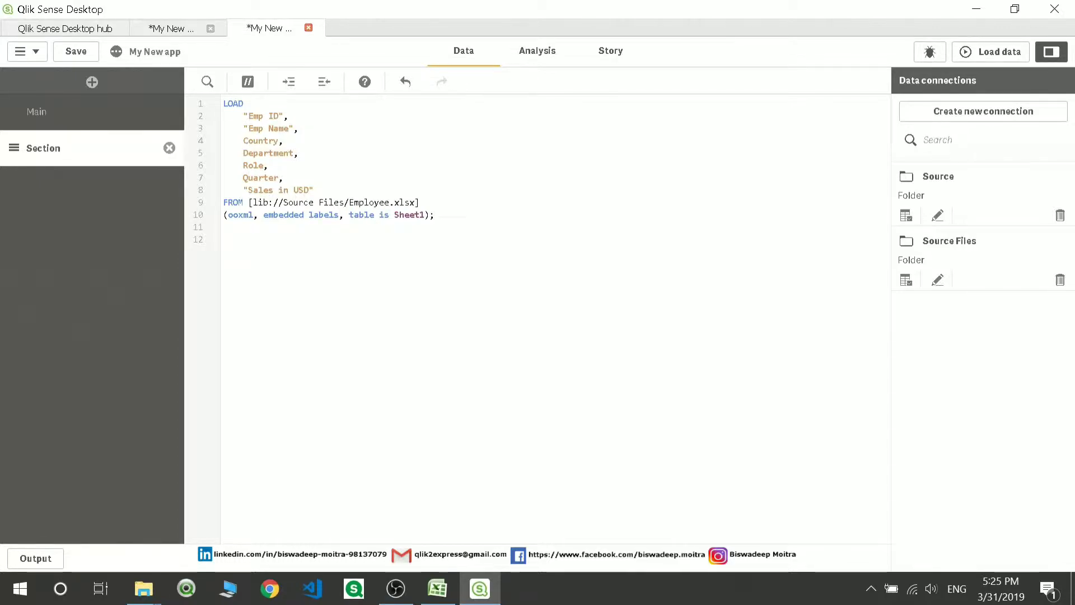
Label the loaded table by adding the line [Emp Table]: above the LOAD statement.
key(Return)
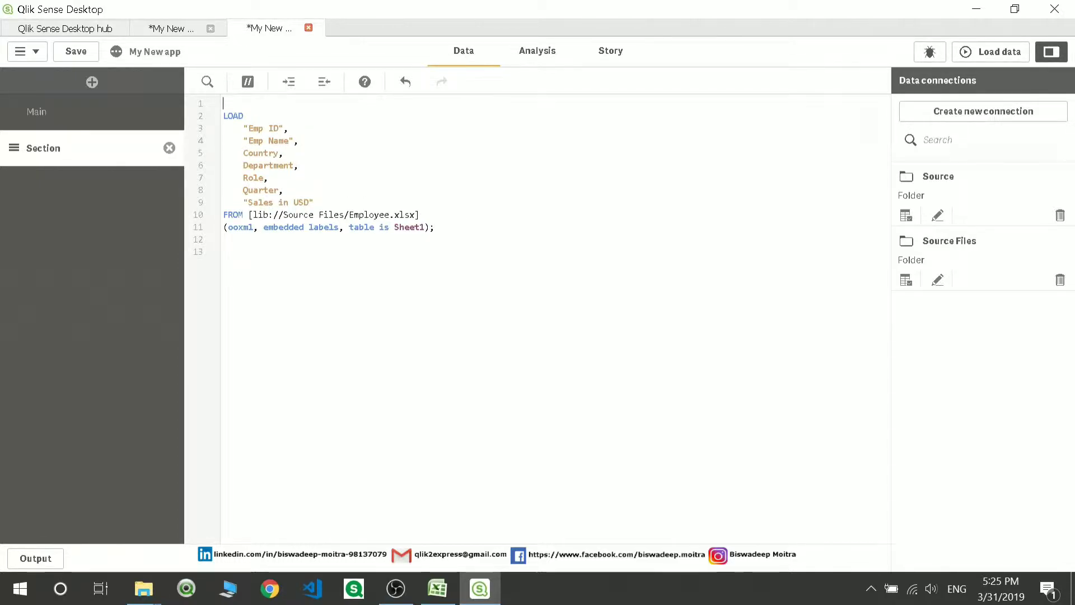
text(Emp:)
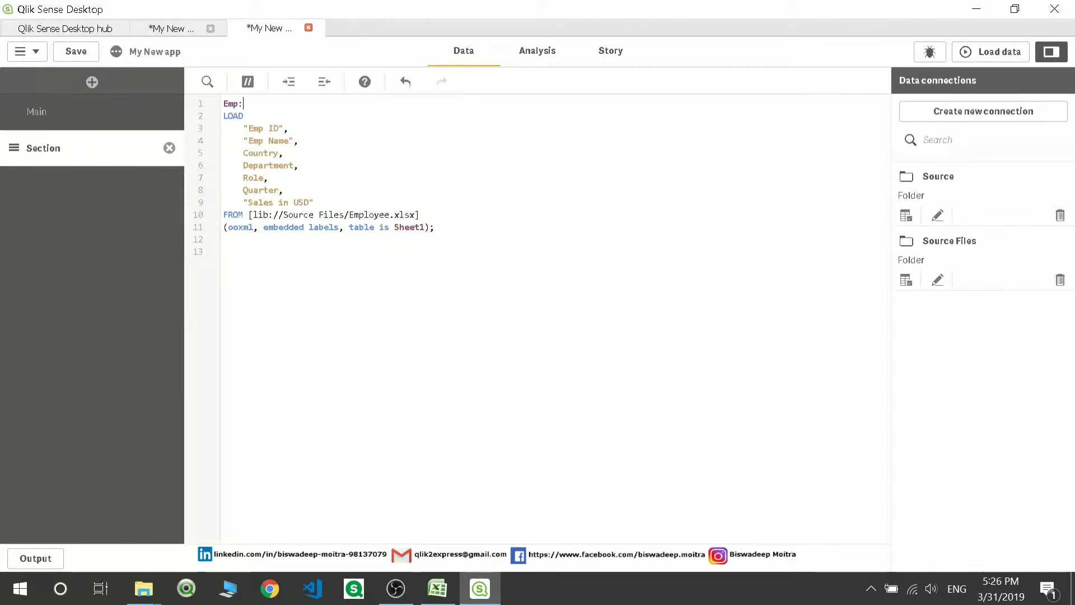
key(Left)
text(Tab)
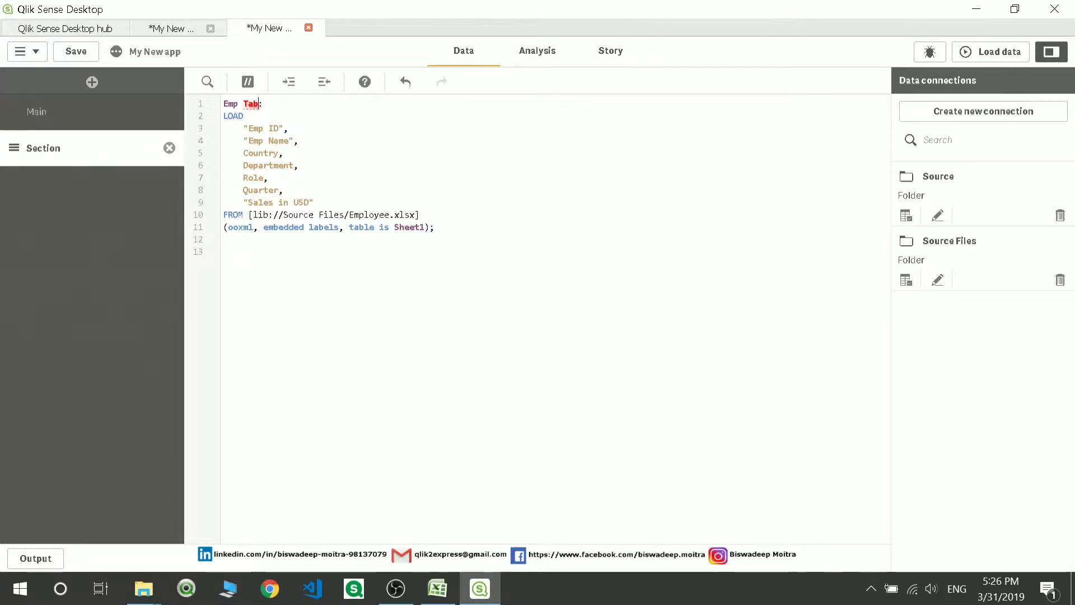
text(le)
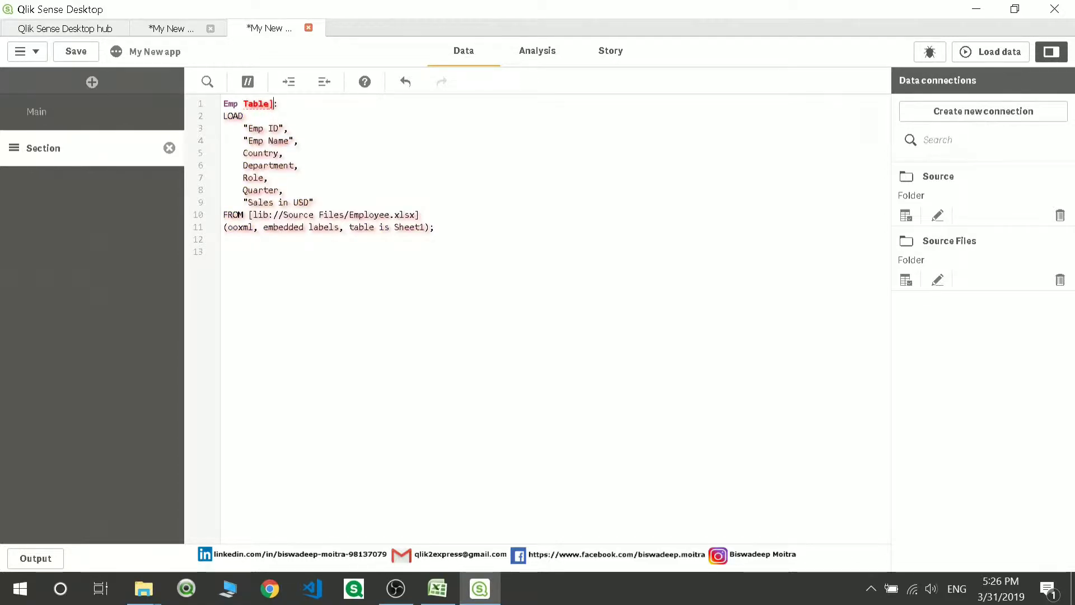
key(Home)
text([)
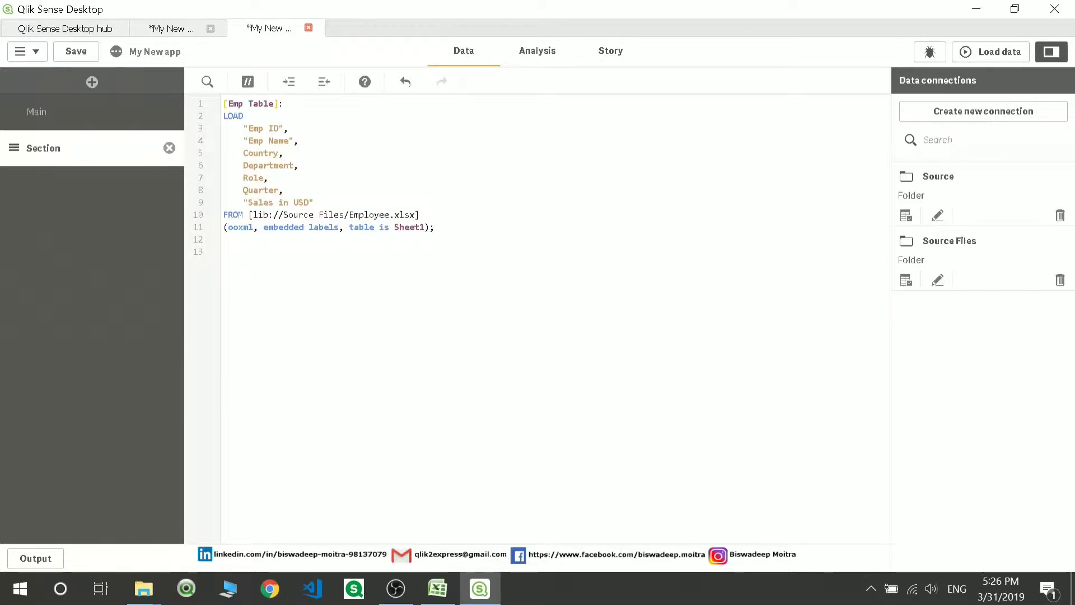
Alias the Department field as [Dept no] in the load script and load the data.
text( as )
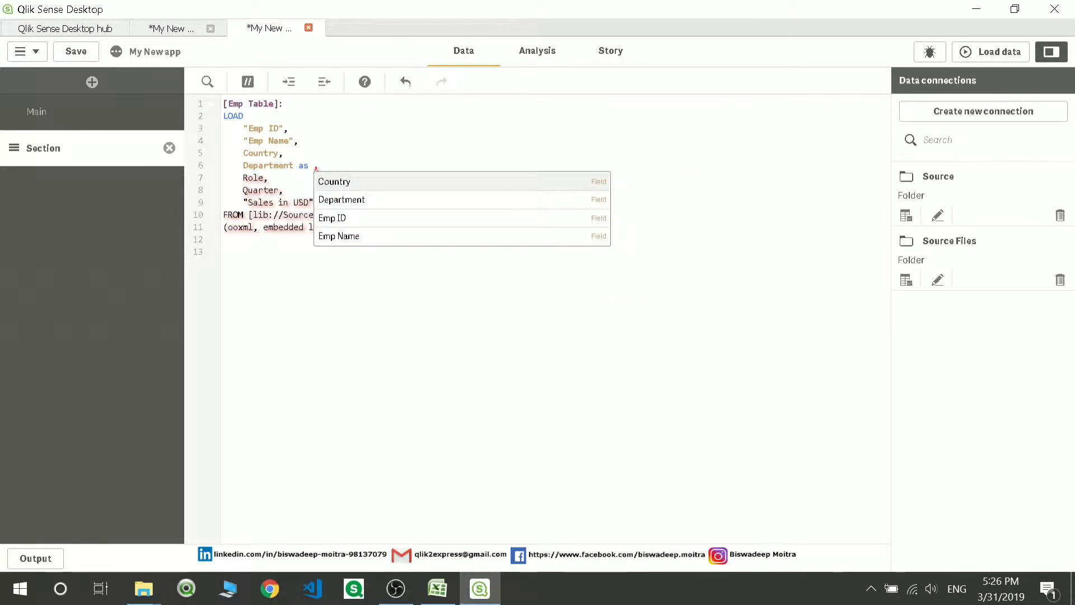
text(Dept no)
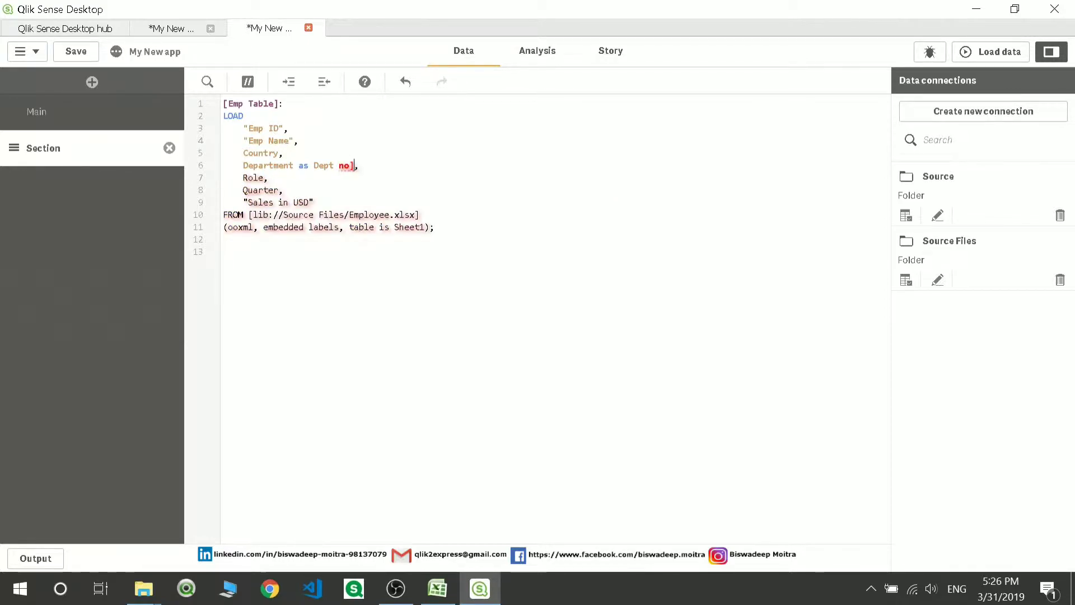
text(])
click(313, 166)
text([)
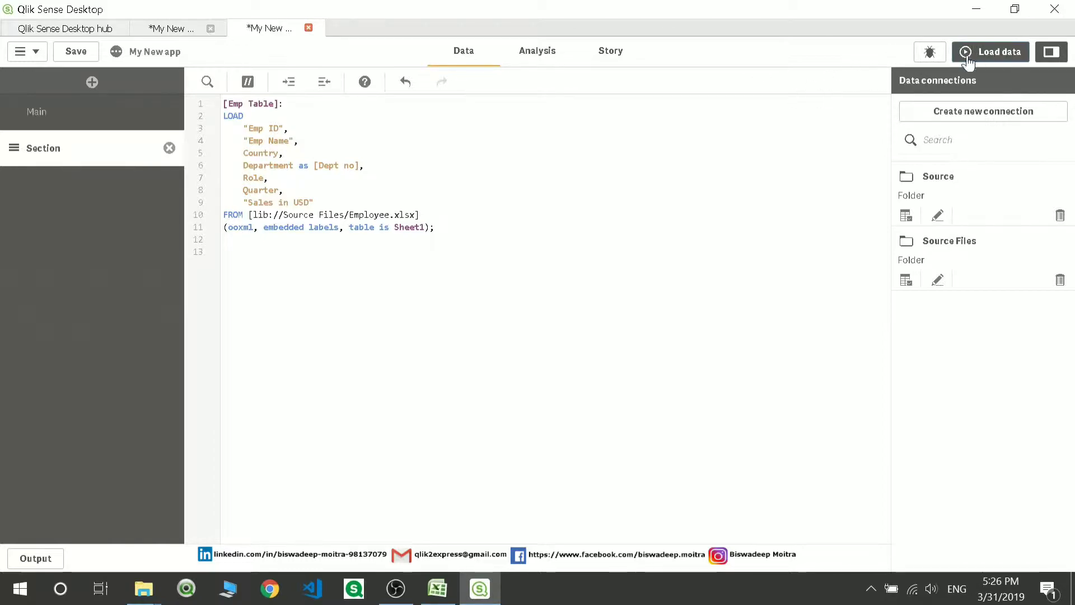
click(984, 52)
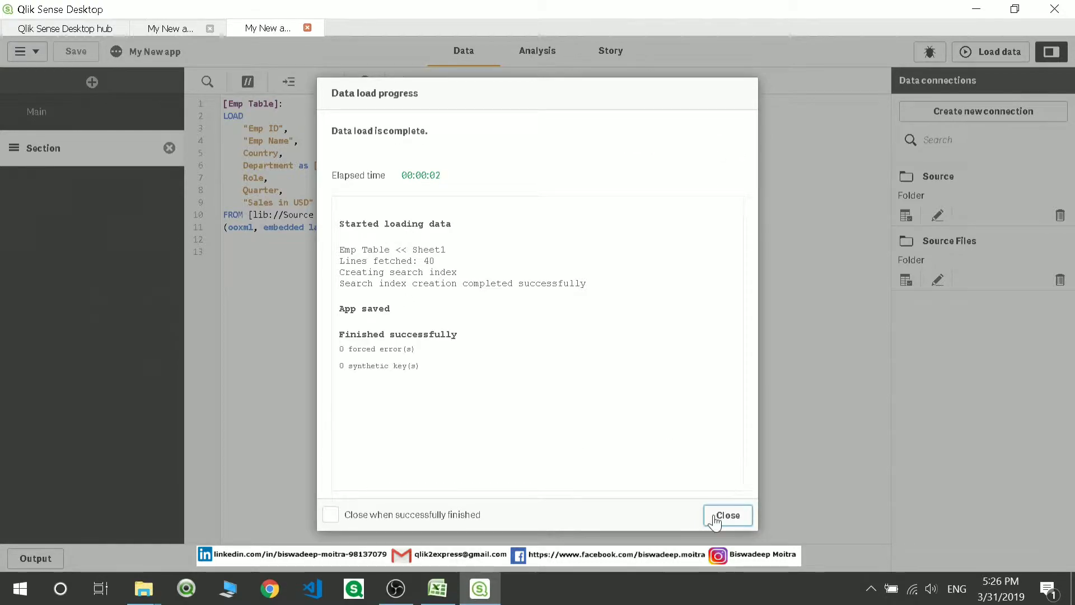
click(717, 513)
Open the data model viewer in a new tab and preview the data of Emp Table.
click(31, 52)
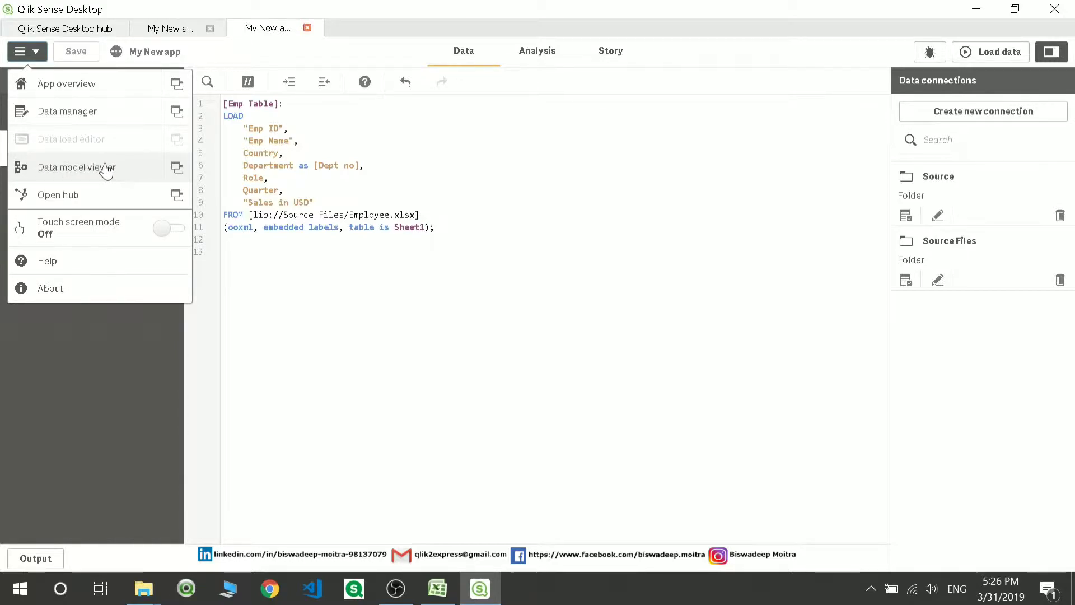
click(177, 168)
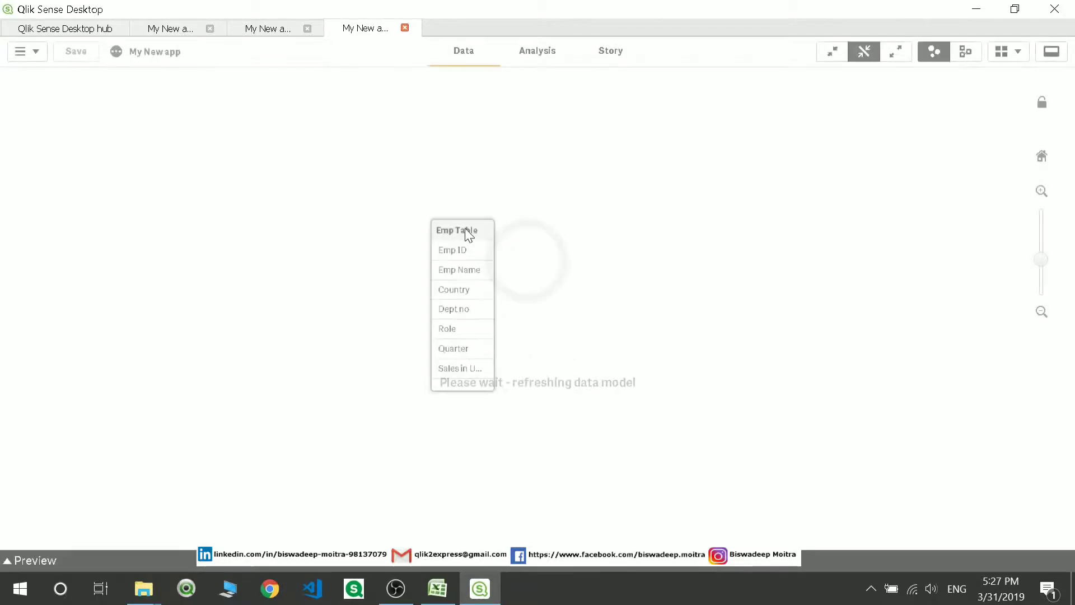
drag(468, 233, 452, 232)
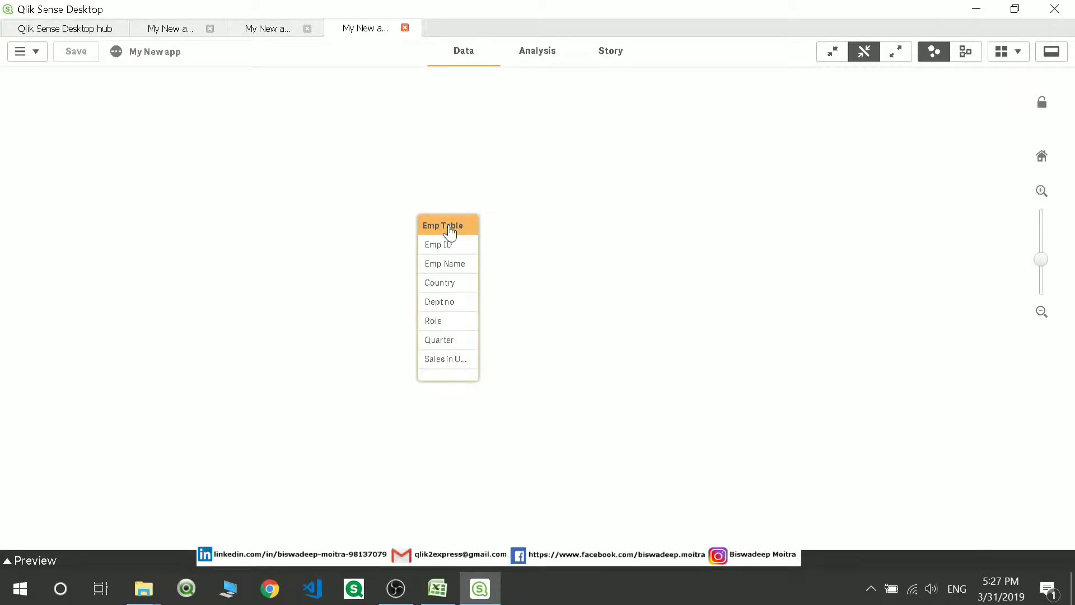
click(31, 560)
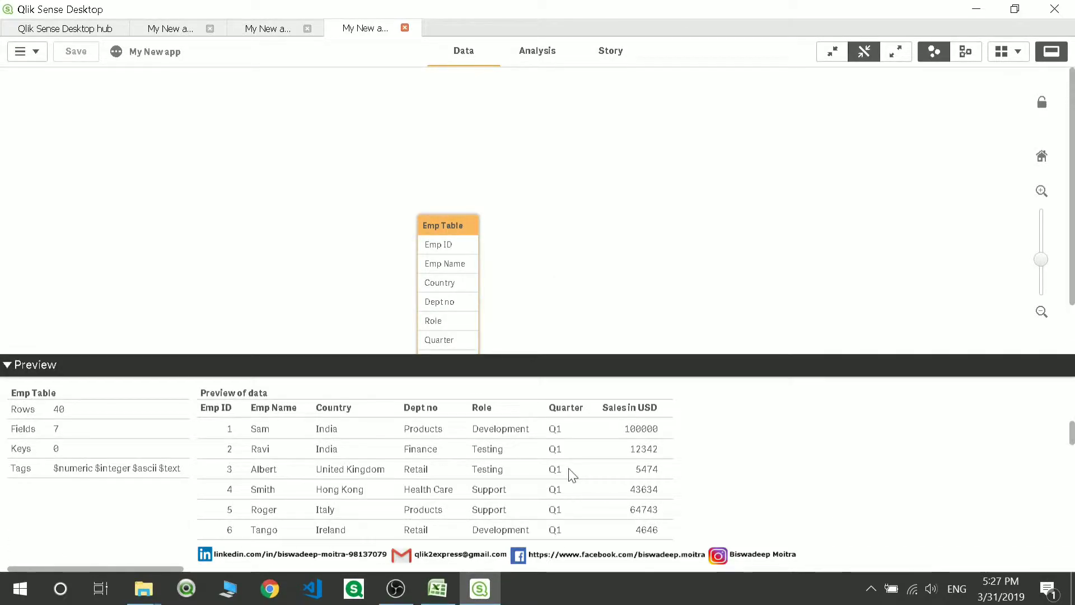
Visit the hub from the data load editor and return to the load script.
click(253, 29)
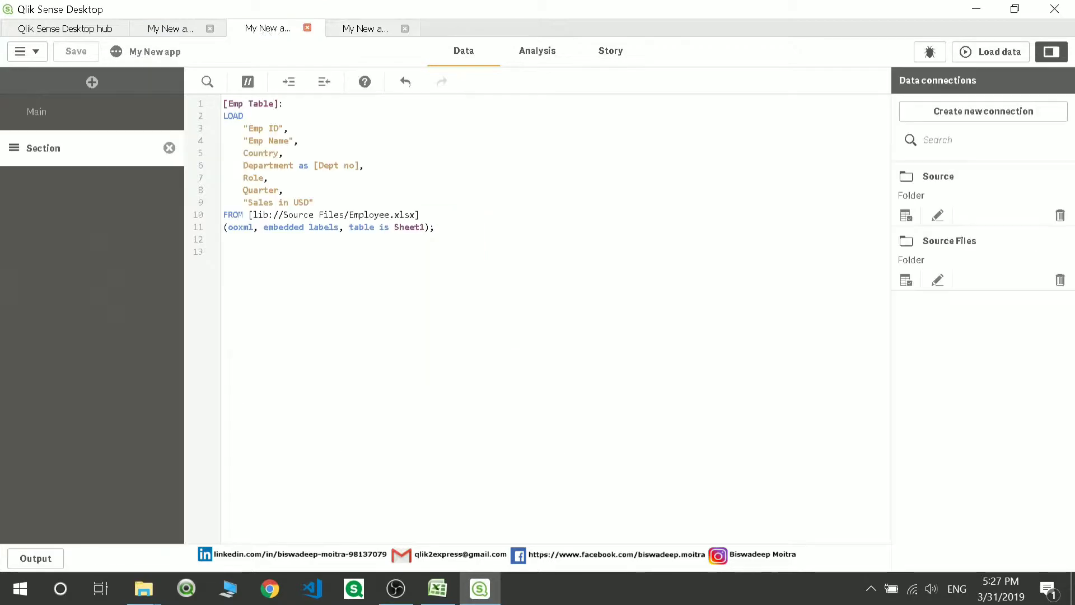
click(32, 52)
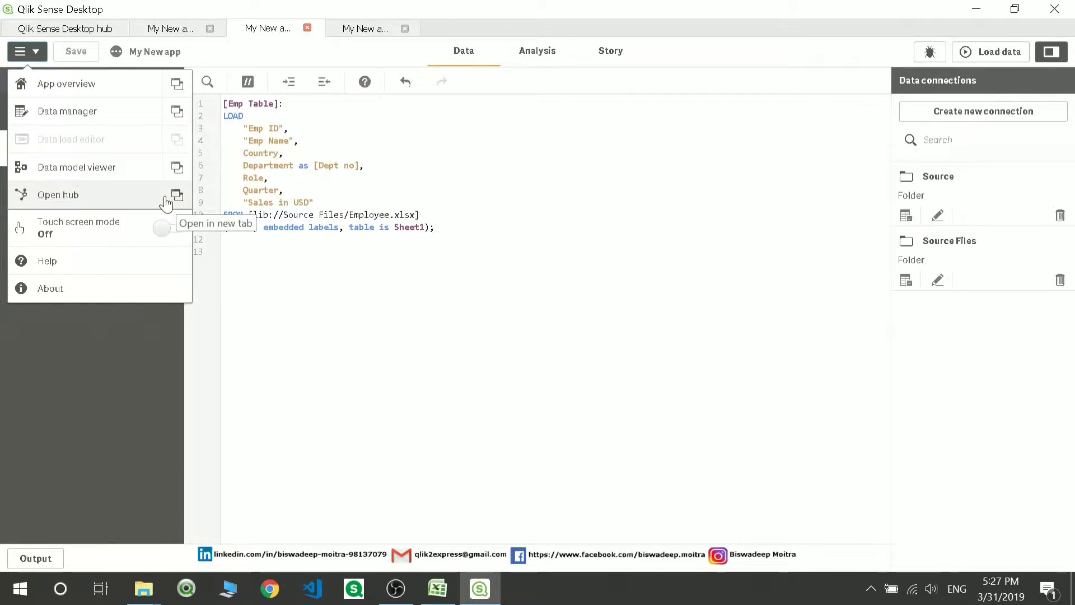
click(53, 196)
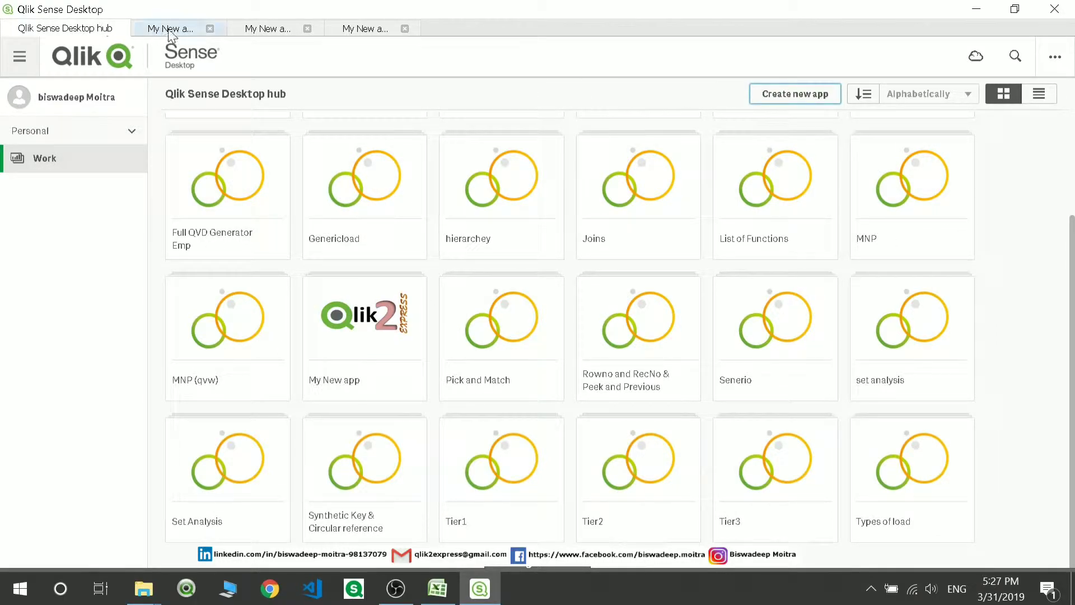
click(283, 31)
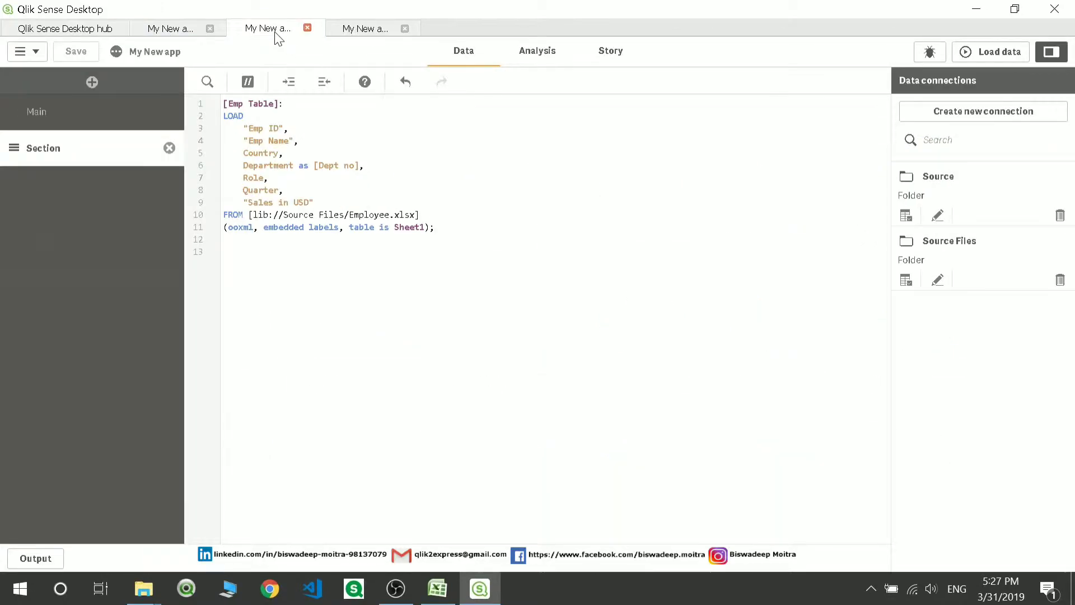
Open the app overview in a new tab, create a sheet titled Sheet 2 and open it for editing.
click(38, 61)
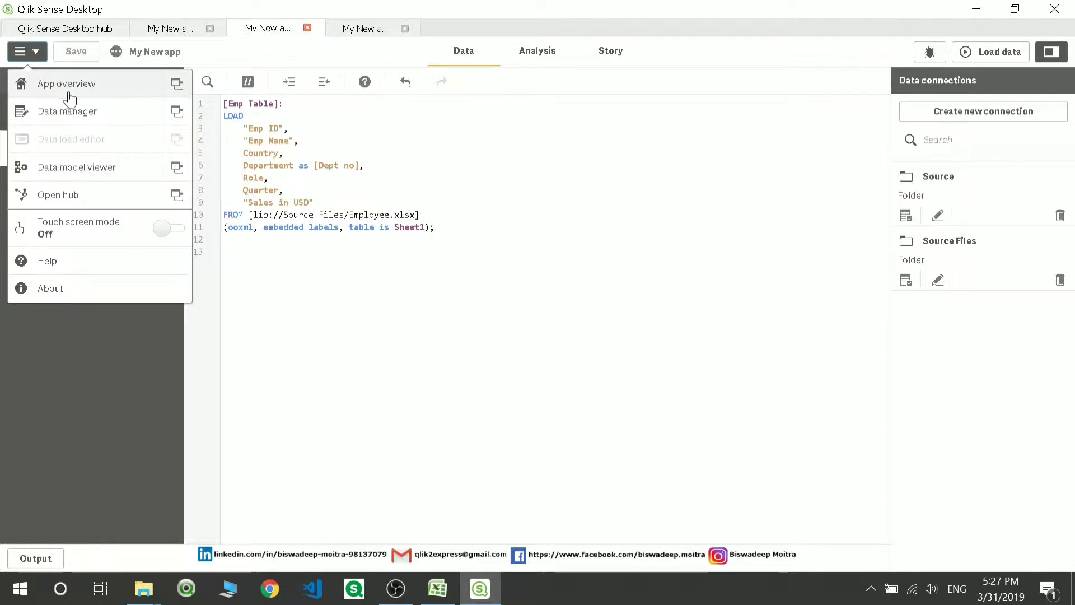
click(176, 91)
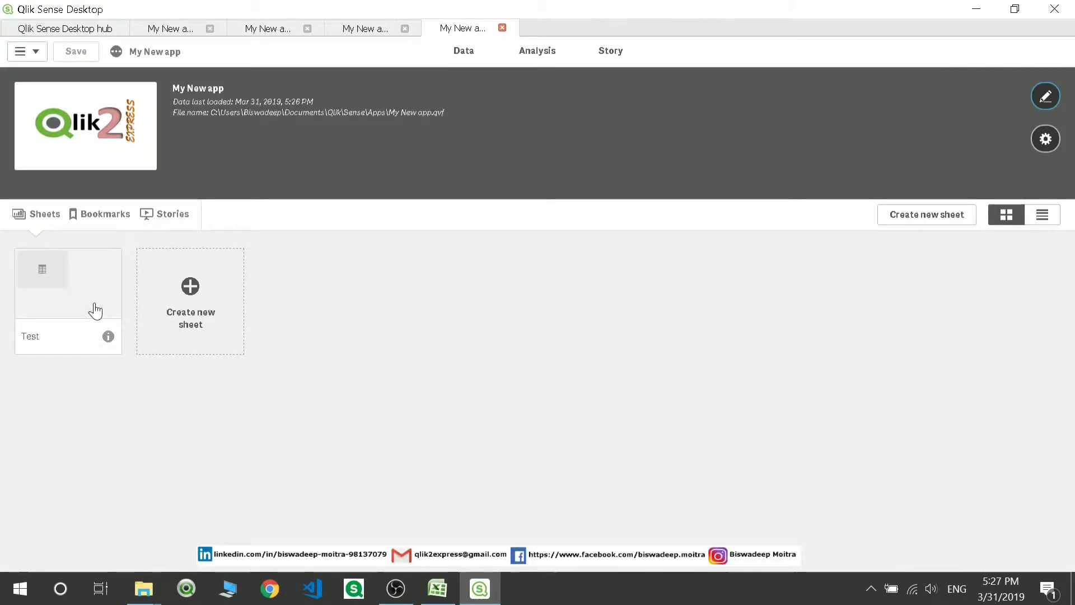
click(194, 296)
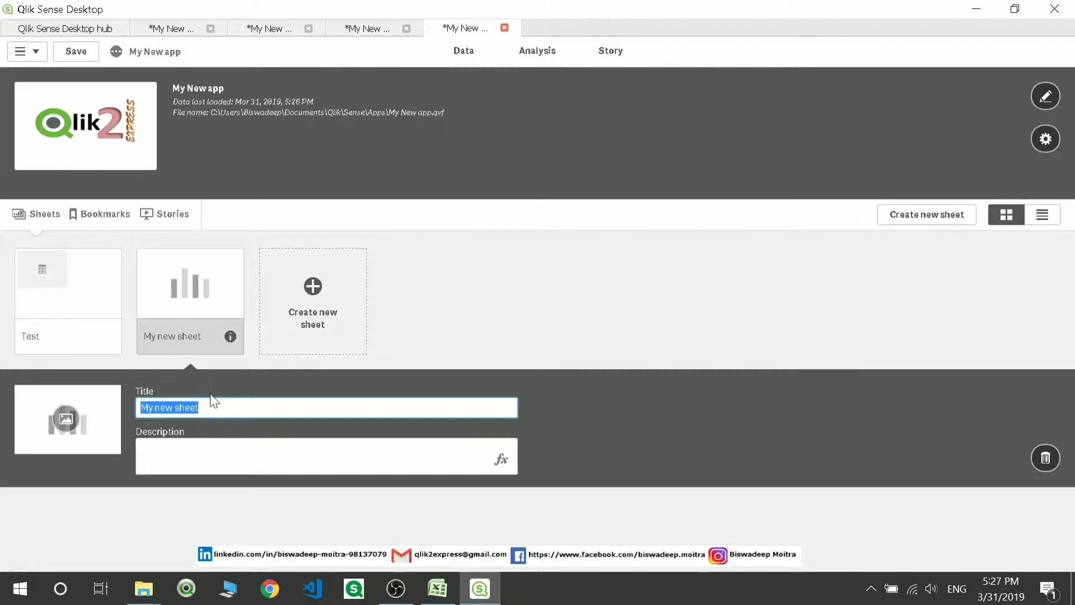
text(Sheet 2)
key(Return)
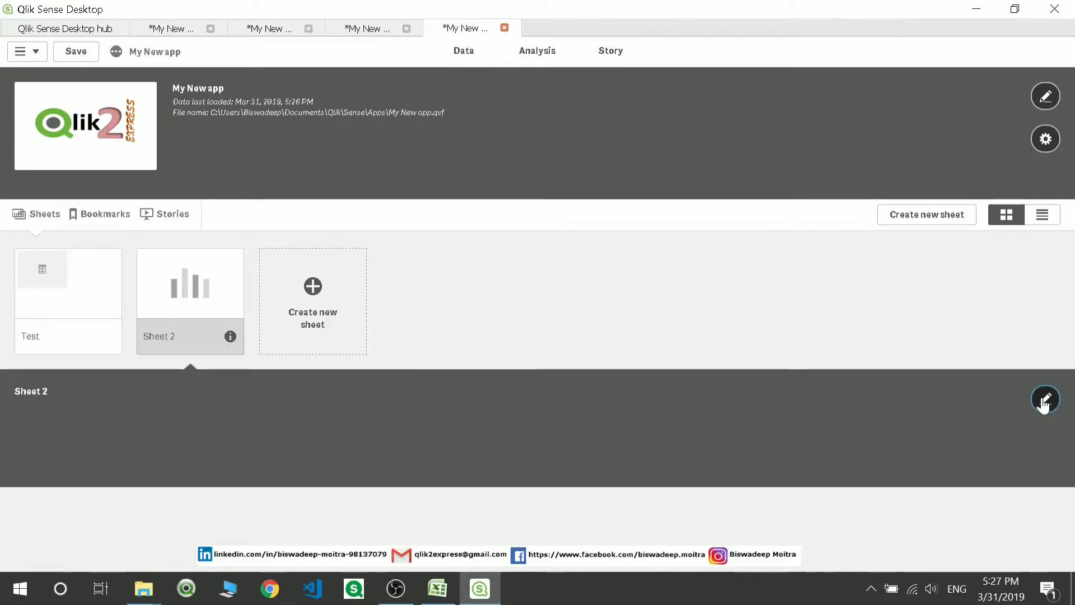
click(181, 289)
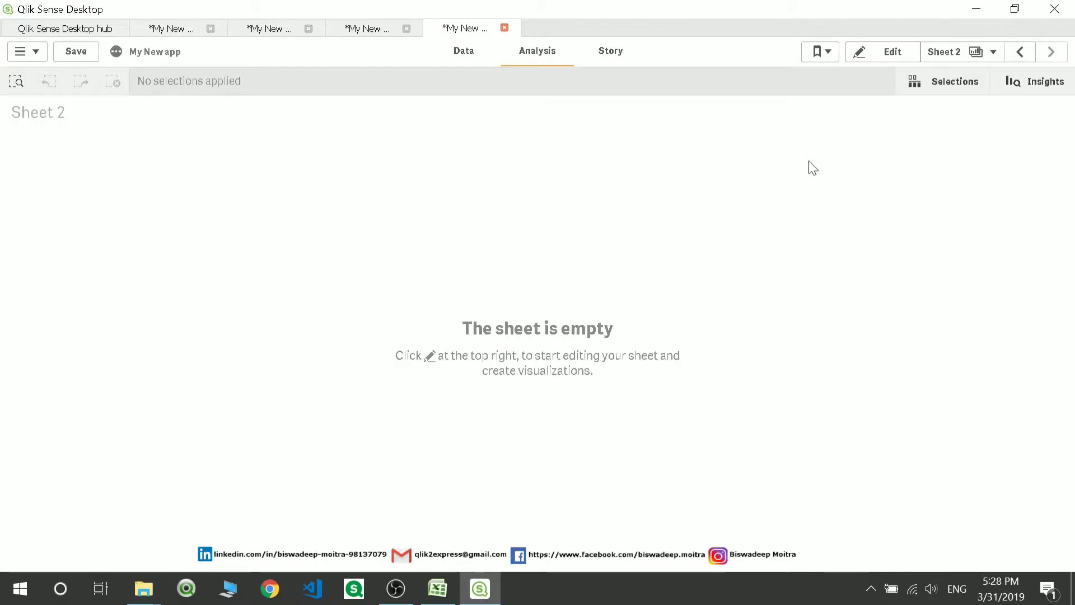
click(893, 56)
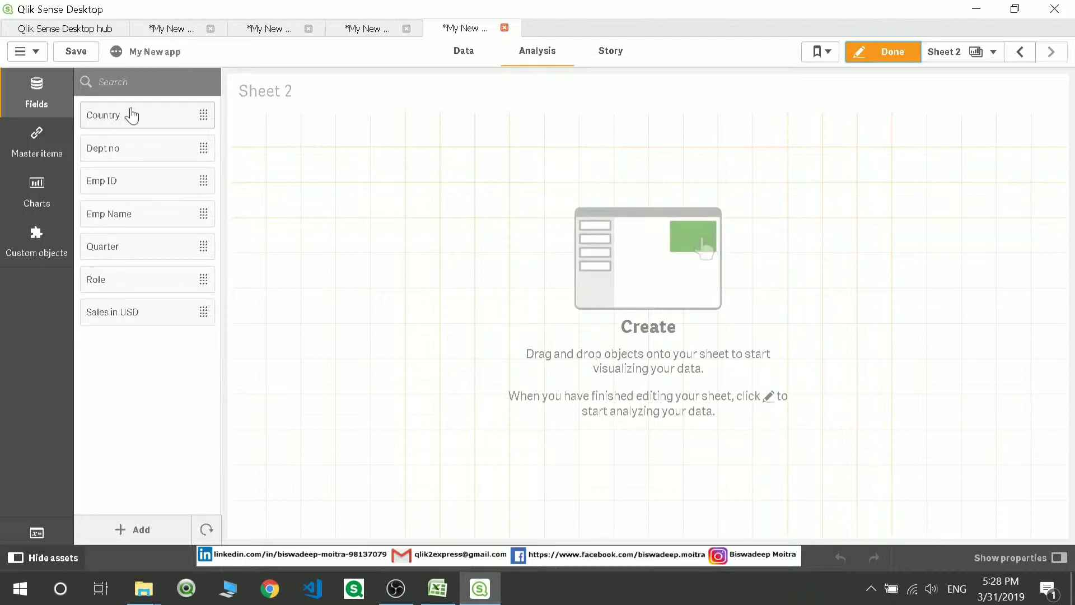
Look through the master items, charts and custom objects available for the sheet.
click(56, 150)
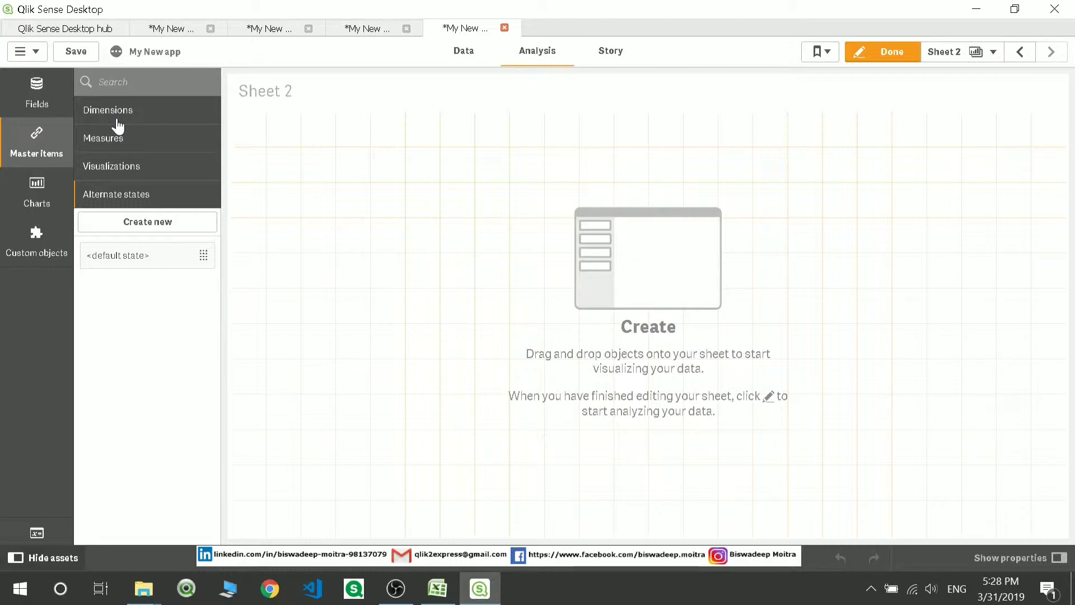
click(28, 192)
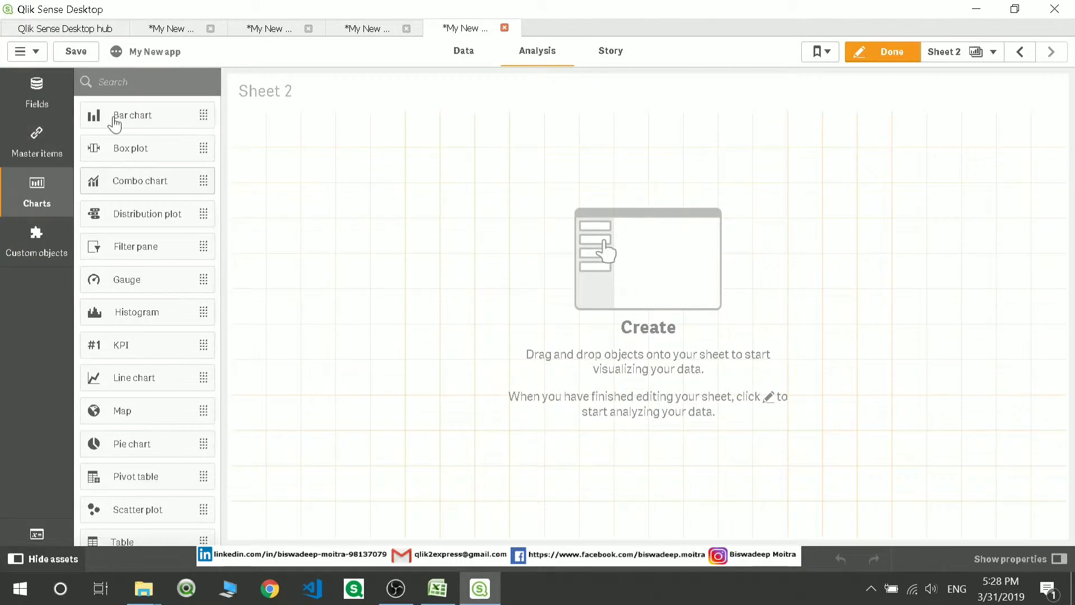
scroll(143, 408, down, 3)
scroll(144, 408, up, 2)
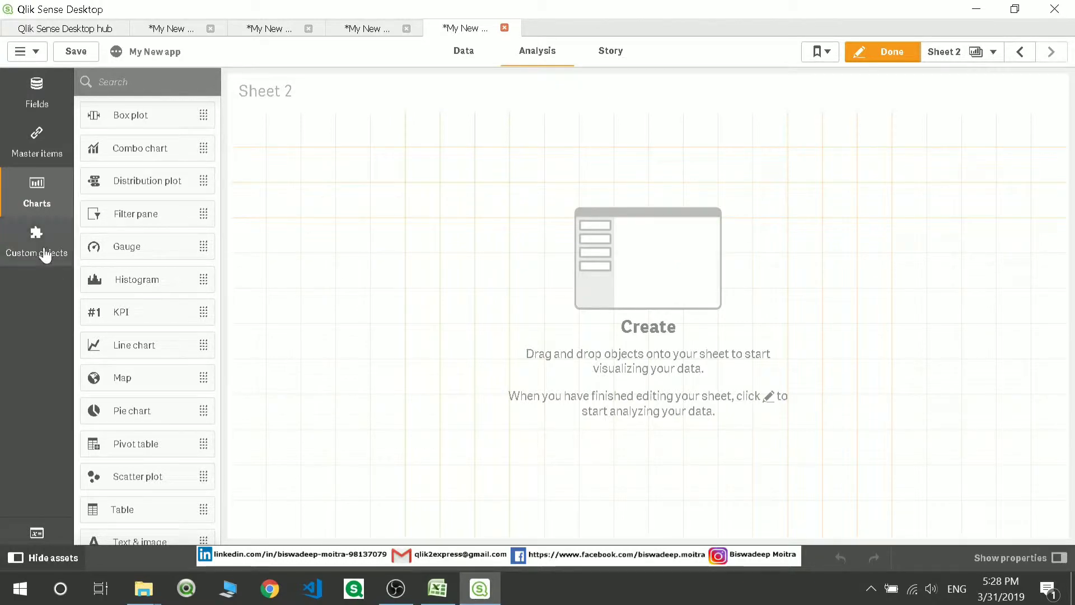
click(45, 255)
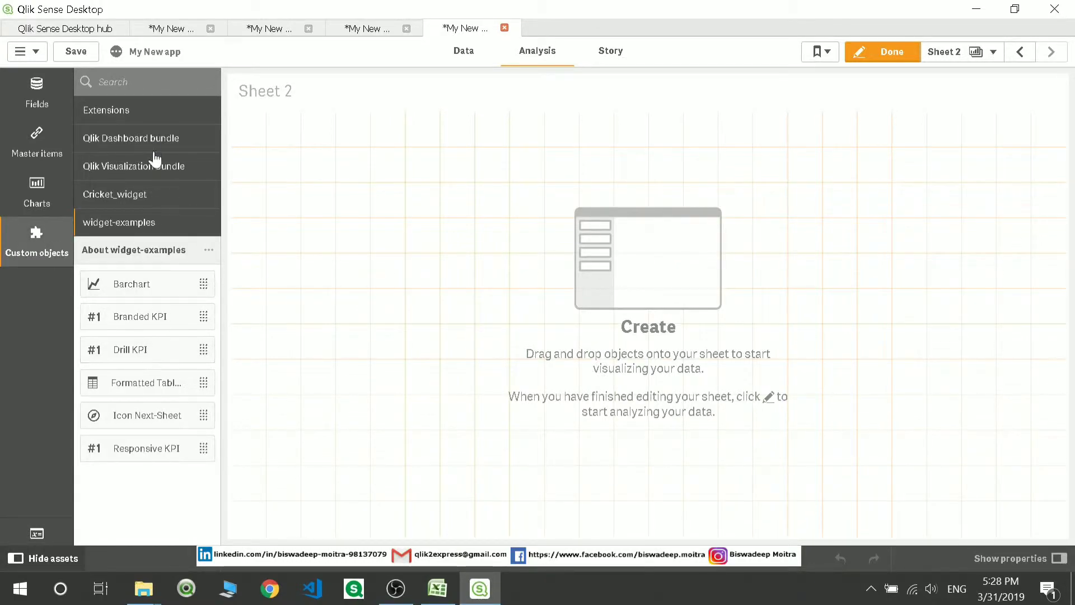
Place a Table chart on Sheet 2 with Country as its dimension.
click(32, 194)
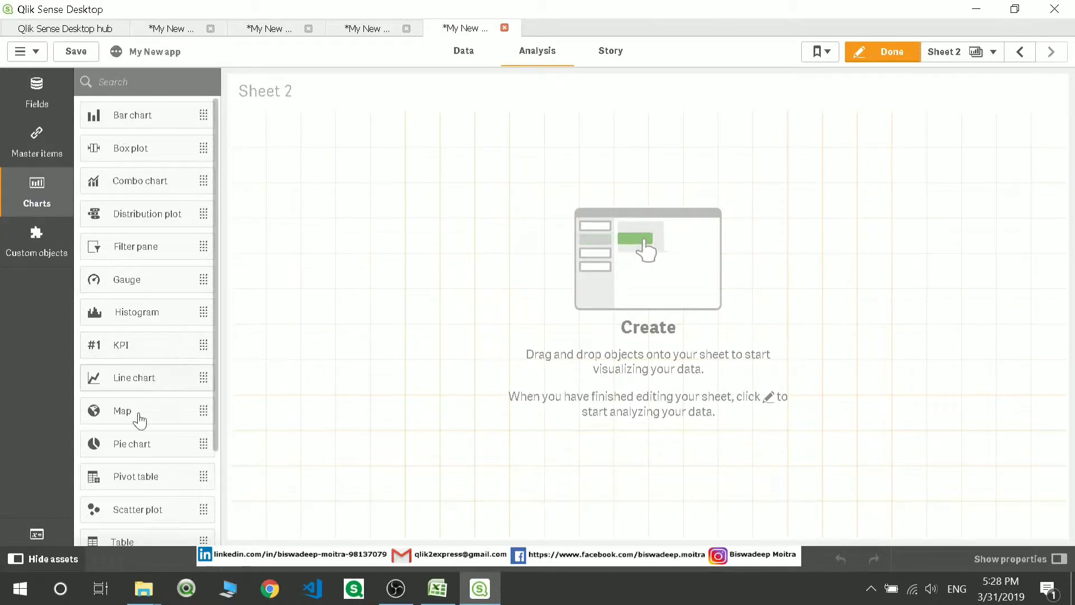
scroll(143, 493, down, 1)
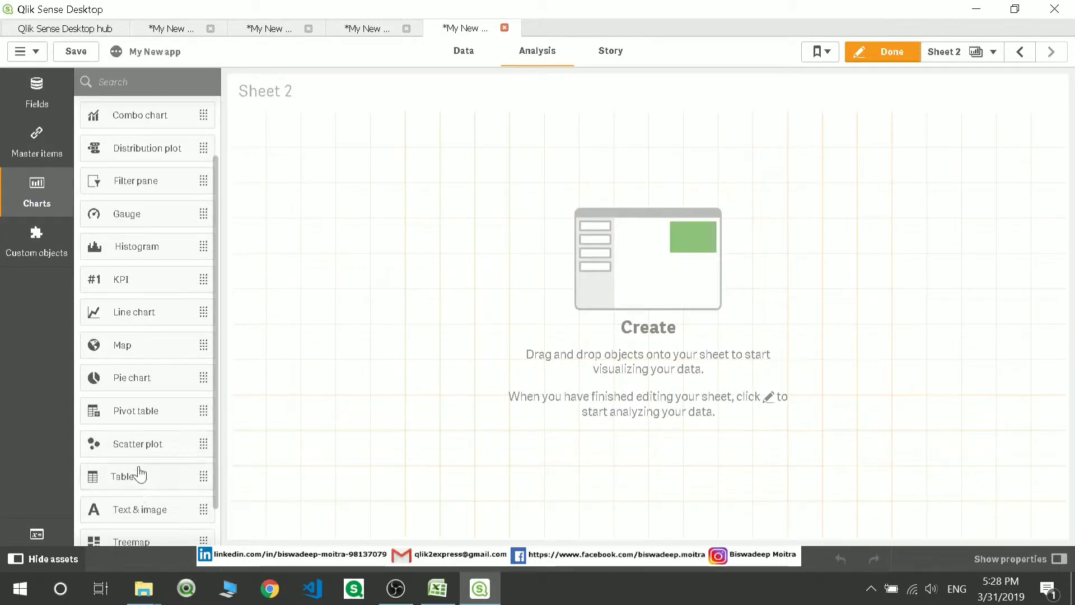
drag(130, 484, 443, 175)
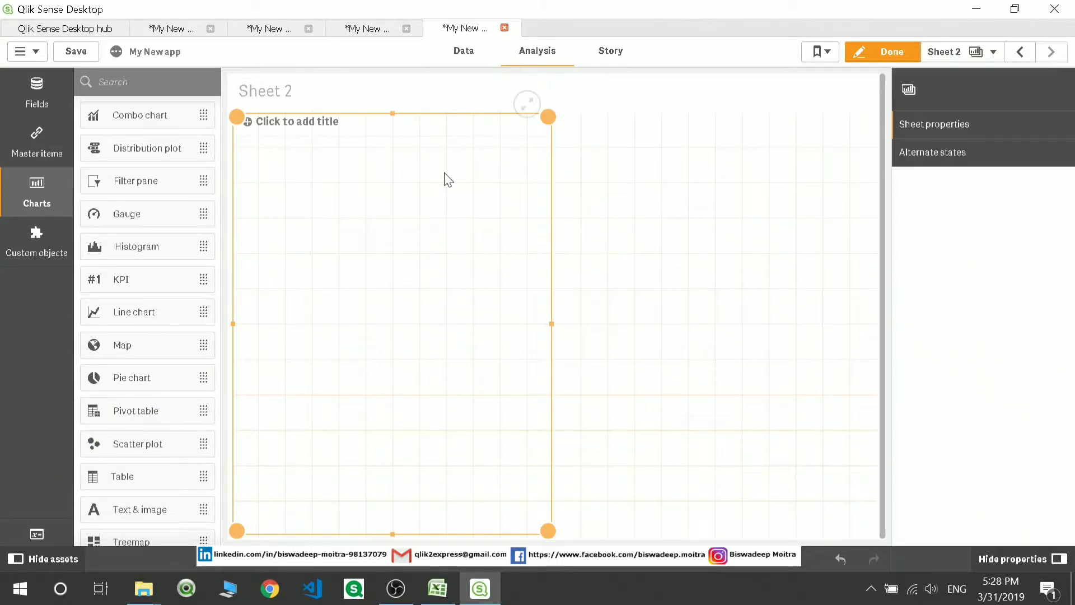
click(390, 329)
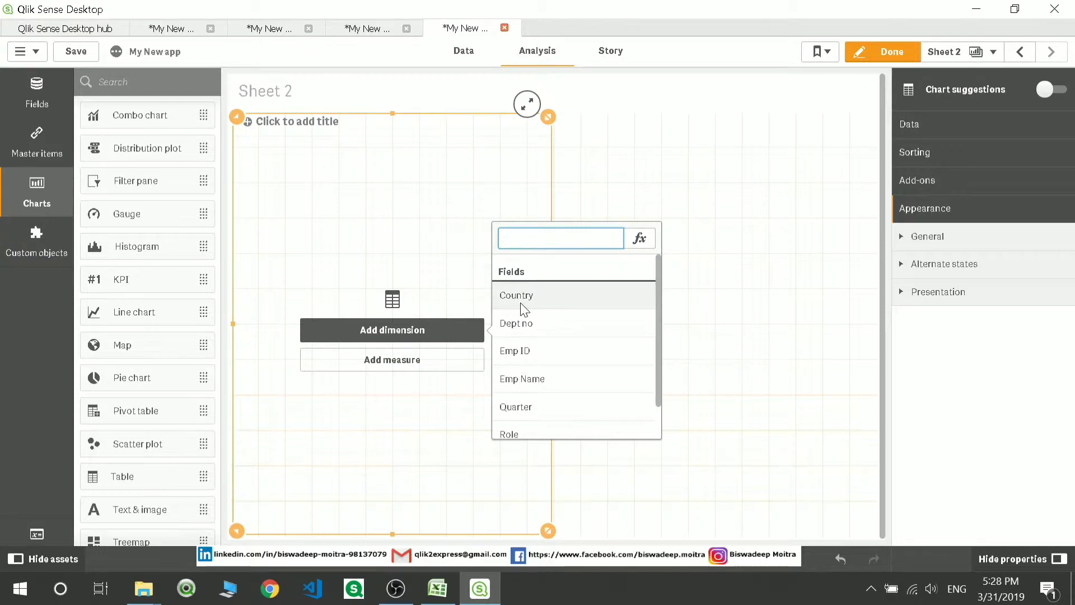
click(514, 307)
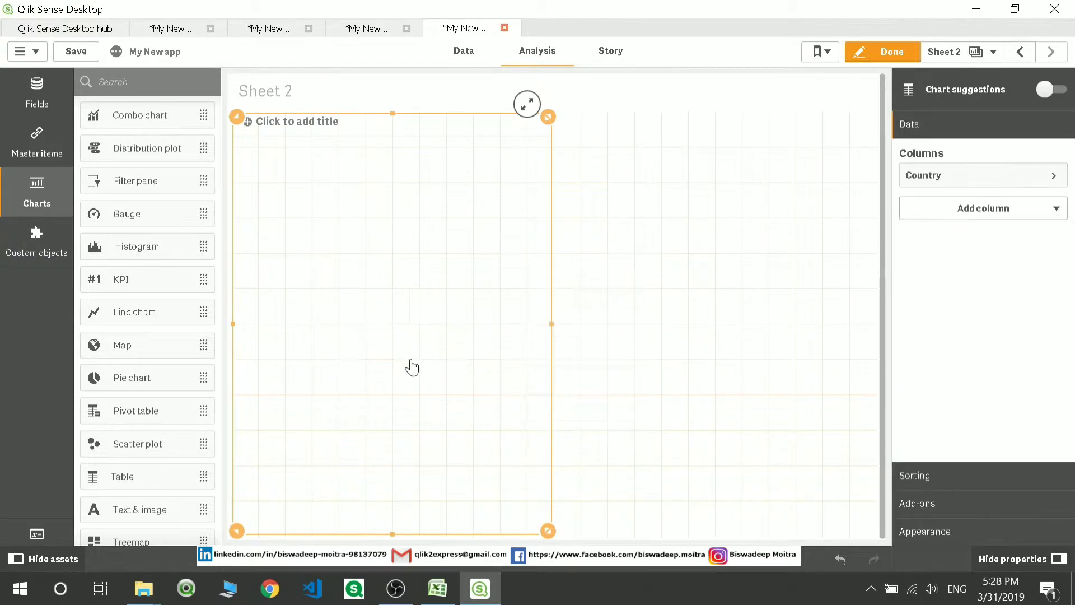
Add a Sum([Sales in USD]) column to the table and shorten the table to about two thirds of its height.
click(987, 211)
click(954, 270)
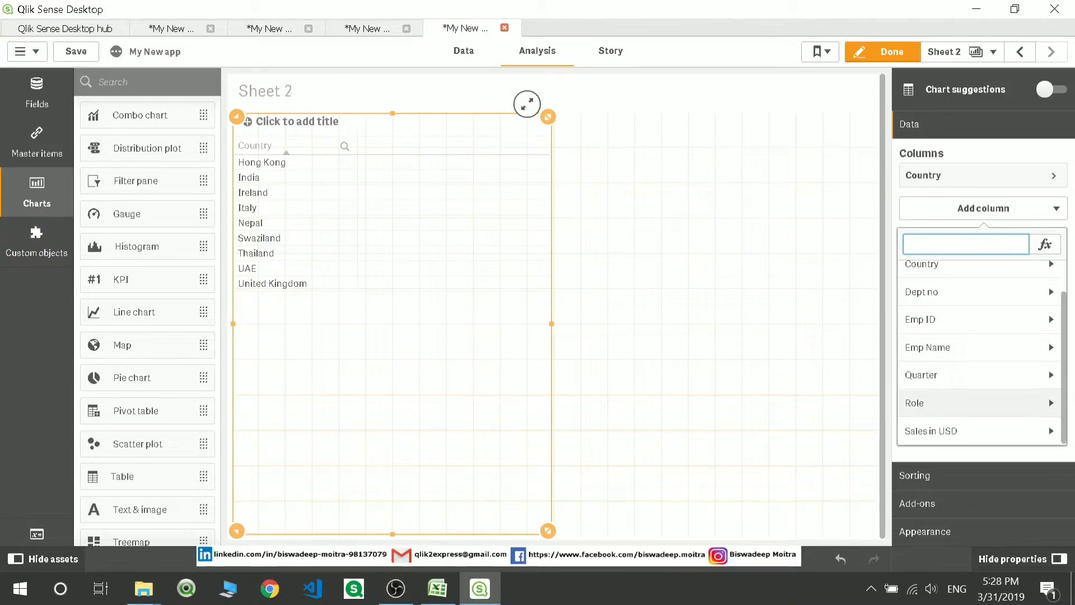
click(931, 431)
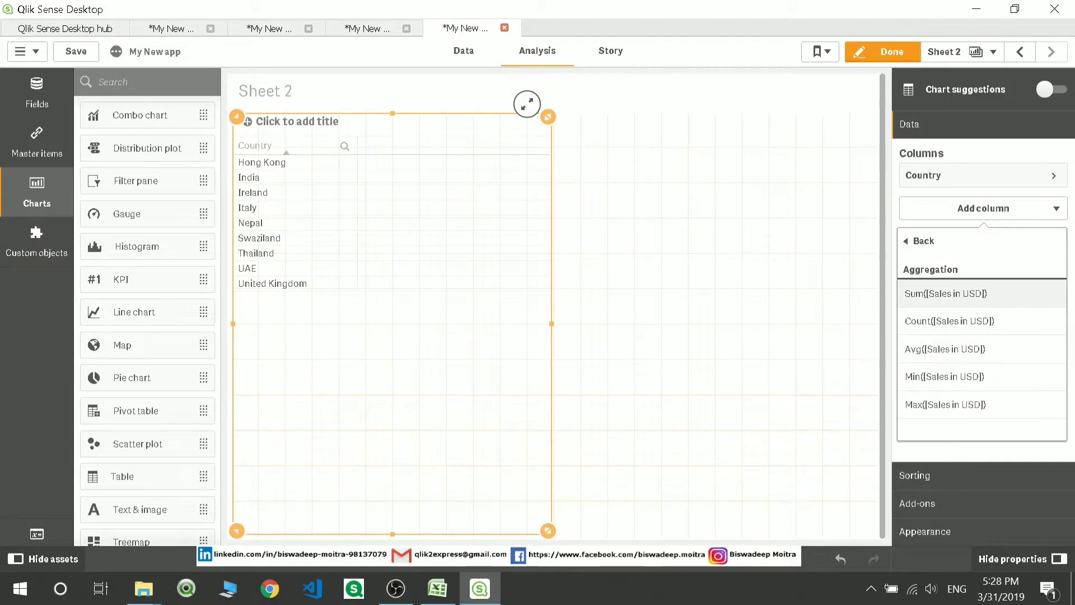
click(946, 294)
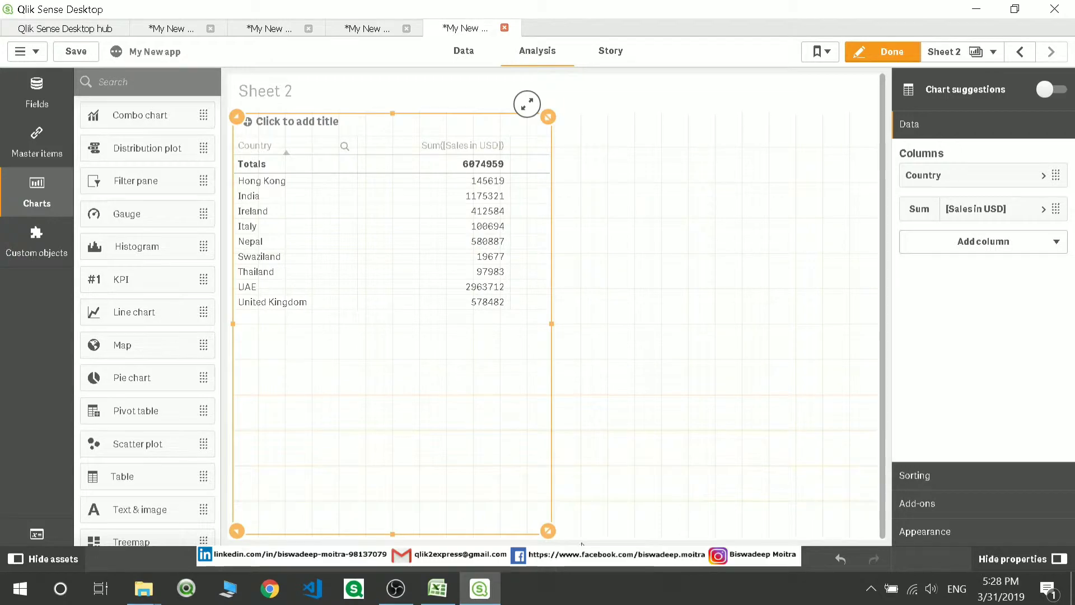
drag(548, 530, 556, 396)
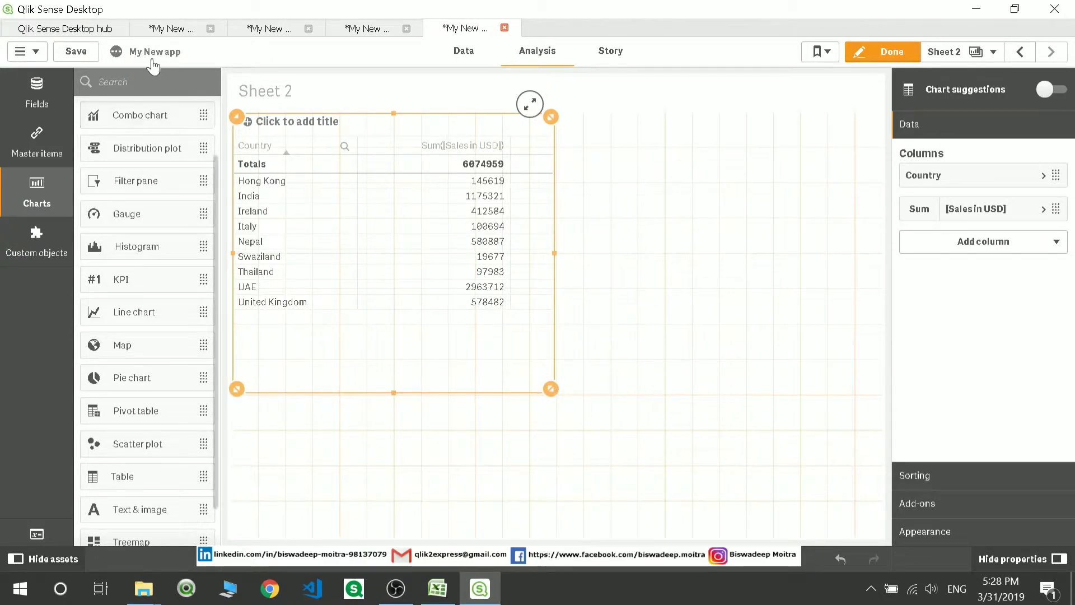
Rename the app as The First App in its details.
click(117, 55)
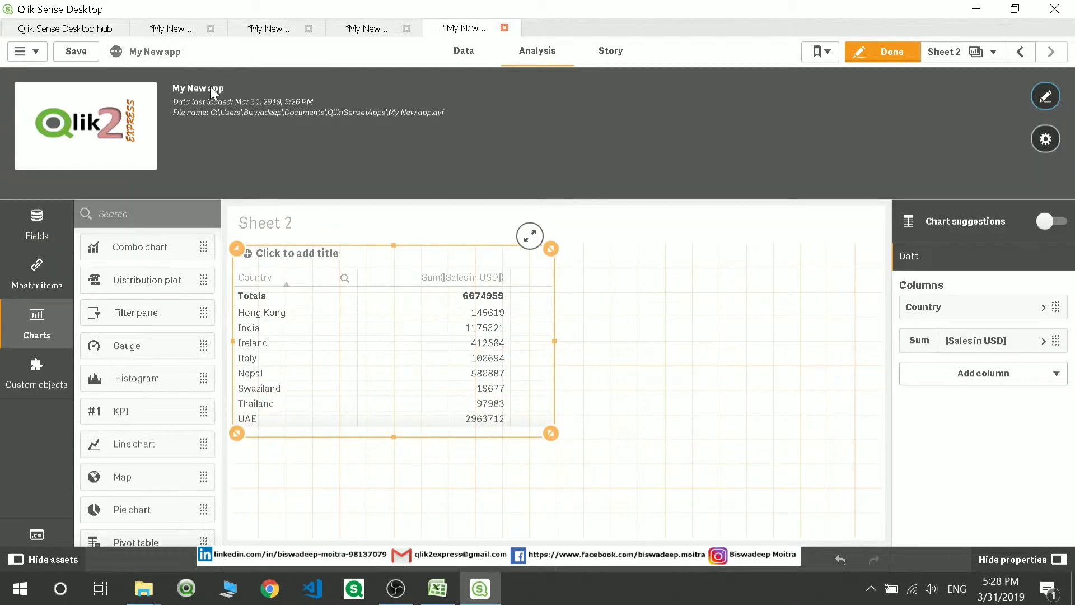
click(1043, 99)
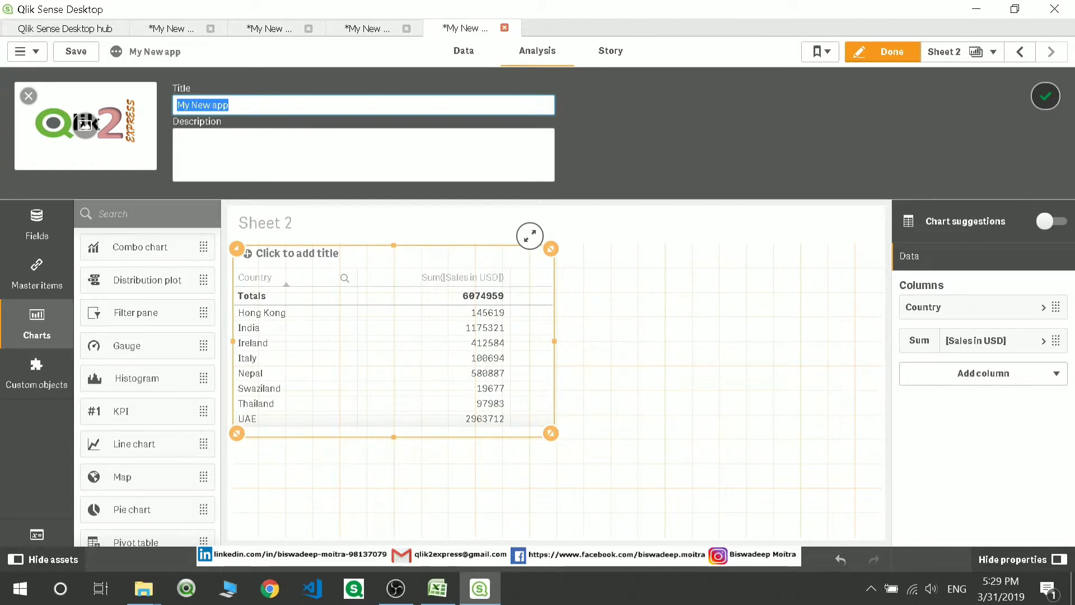
text(The First App)
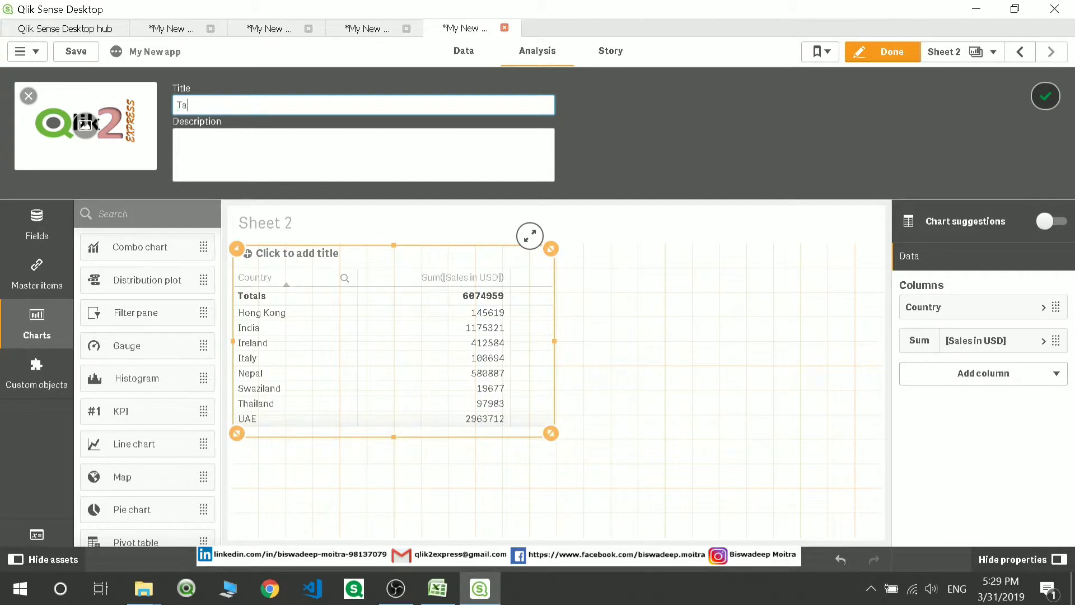
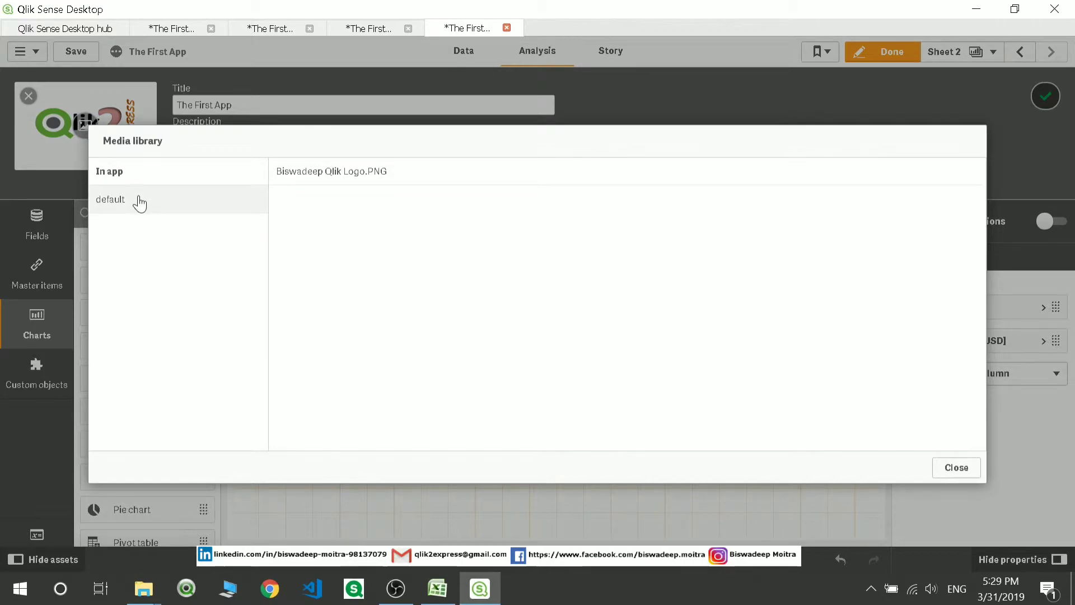
List the default media library images for the app thumbnail and view their folder Documents > Qlik > Sense > Content > Default in File Explorer.
click(138, 207)
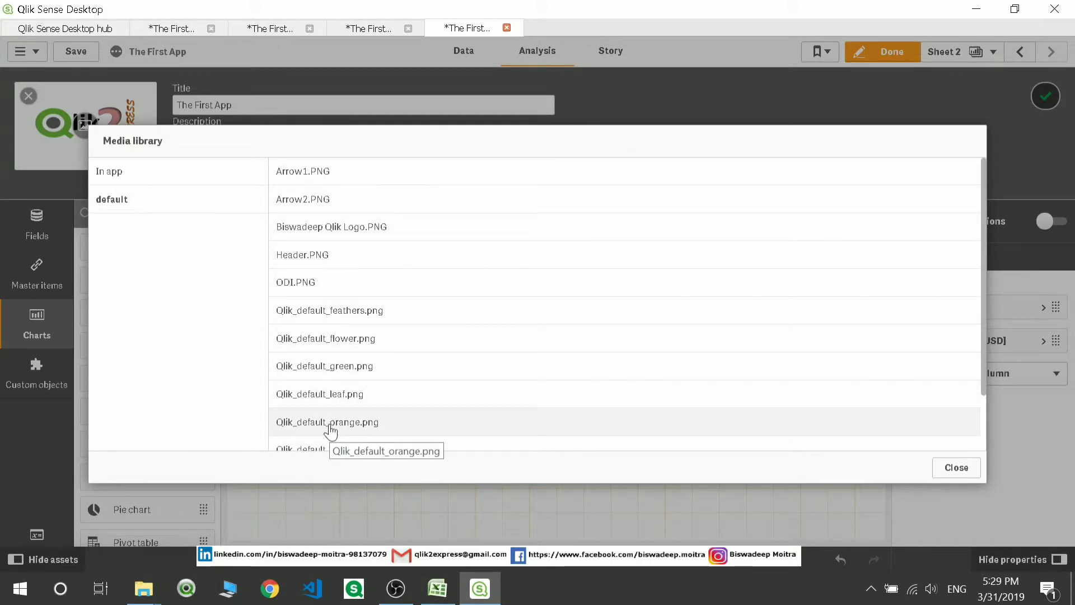
mouse_move(144, 588)
click(133, 548)
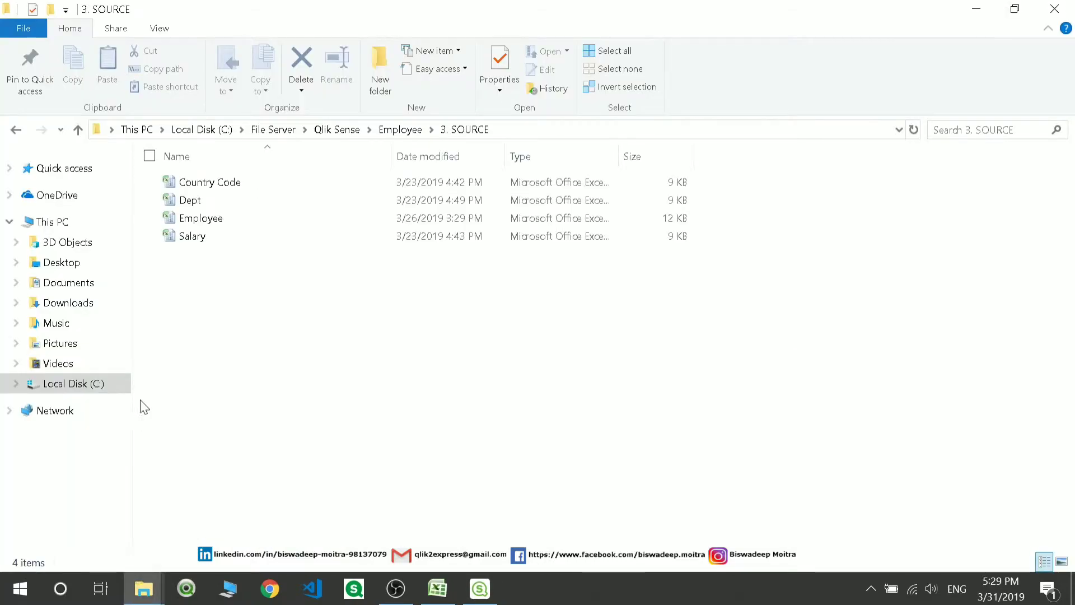
click(138, 129)
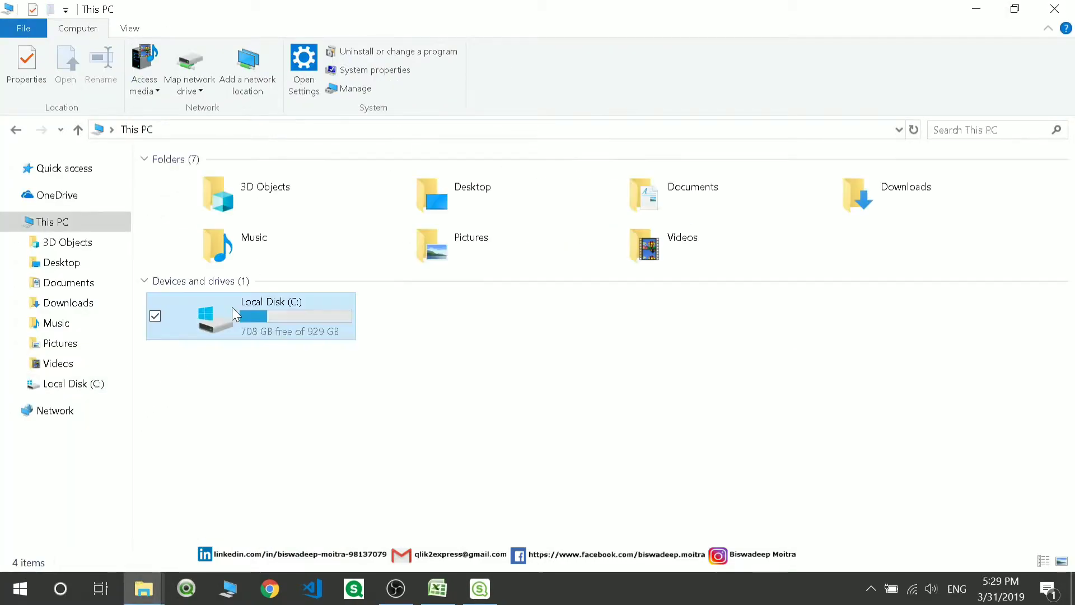
click(240, 312)
click(70, 282)
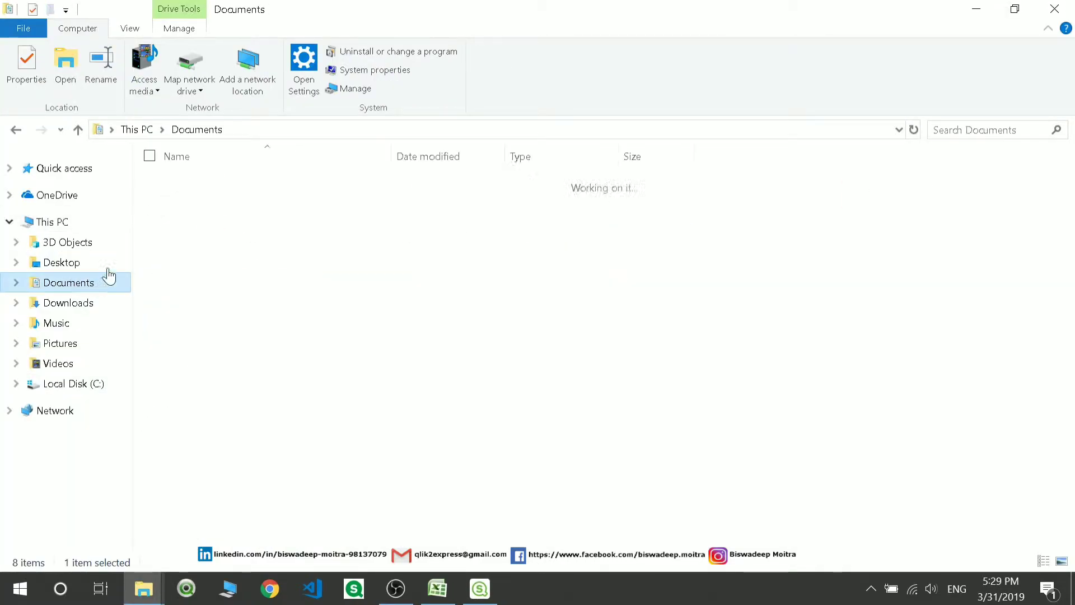
double_click(198, 200)
double_click(199, 200)
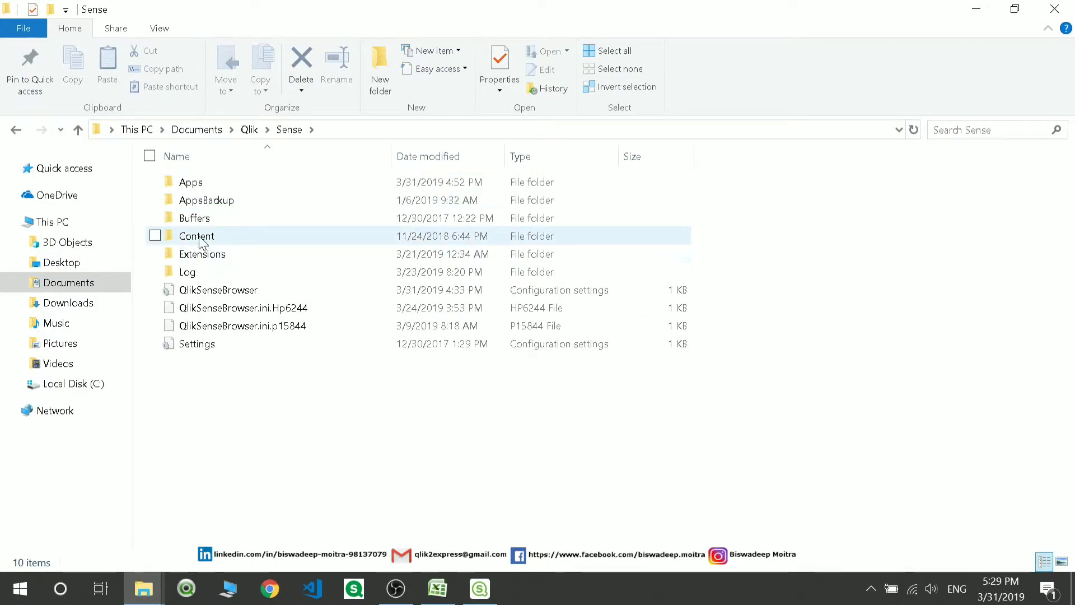
double_click(199, 235)
double_click(199, 186)
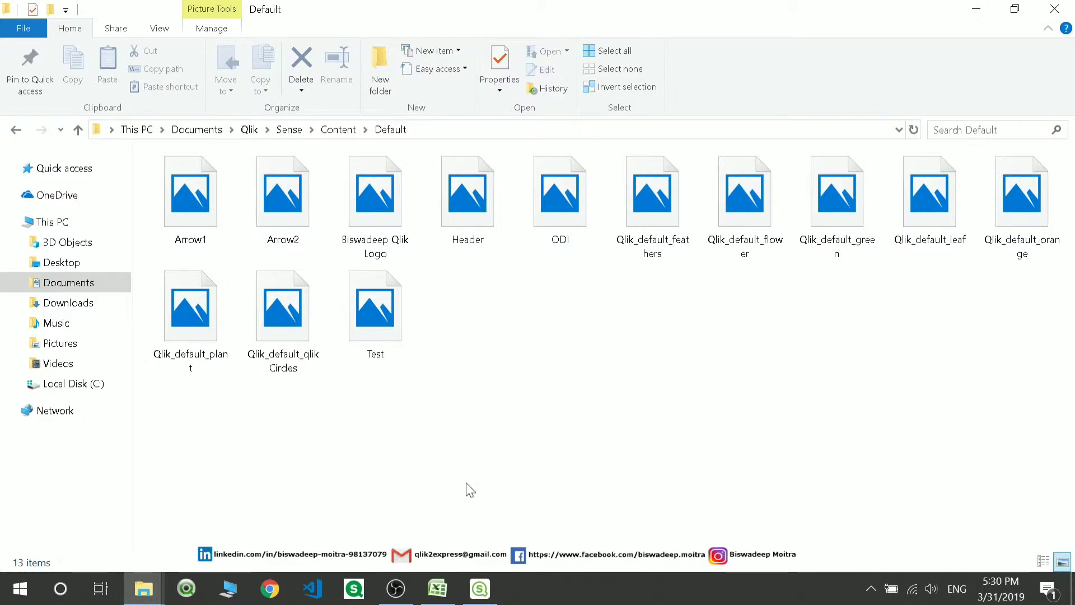
Switch back to Qlik Sense, insert the Qlik Logo PNG from the default media library as the app thumbnail, and finish editing the app details.
click(477, 599)
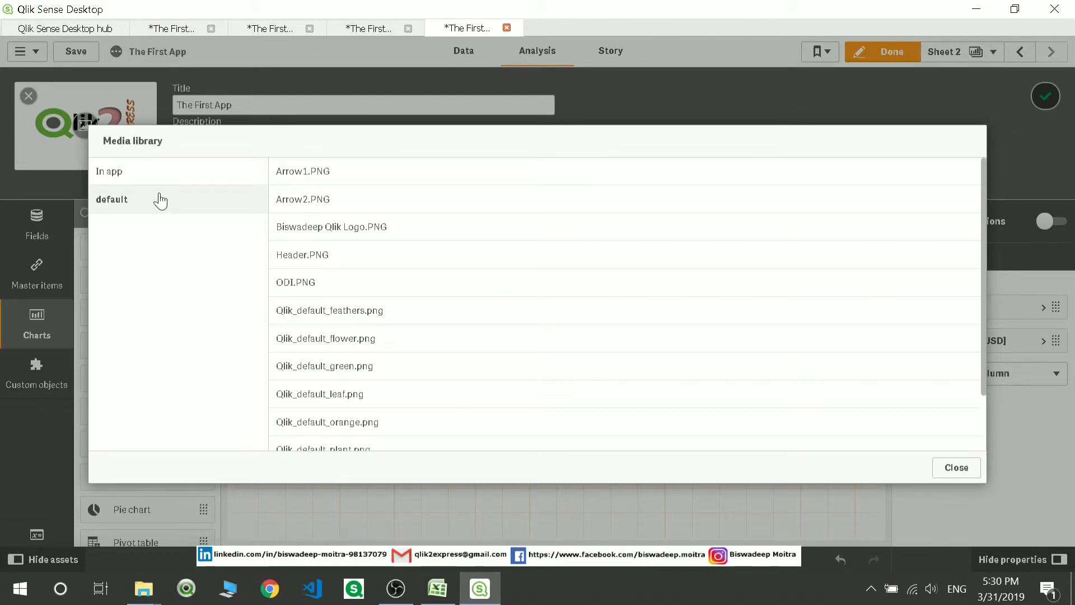
click(340, 232)
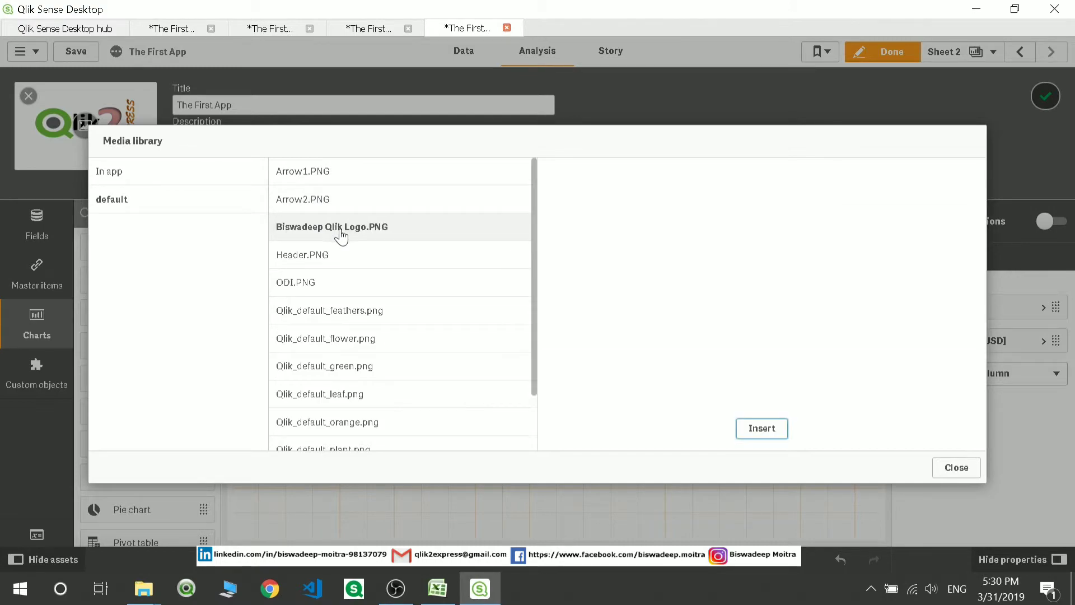
click(762, 428)
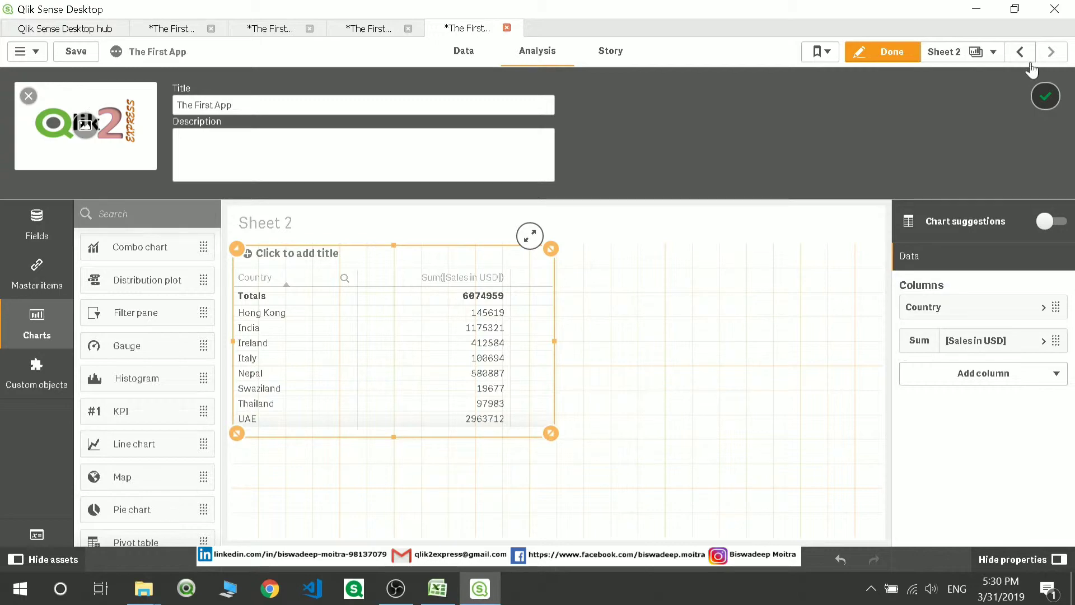
click(1046, 96)
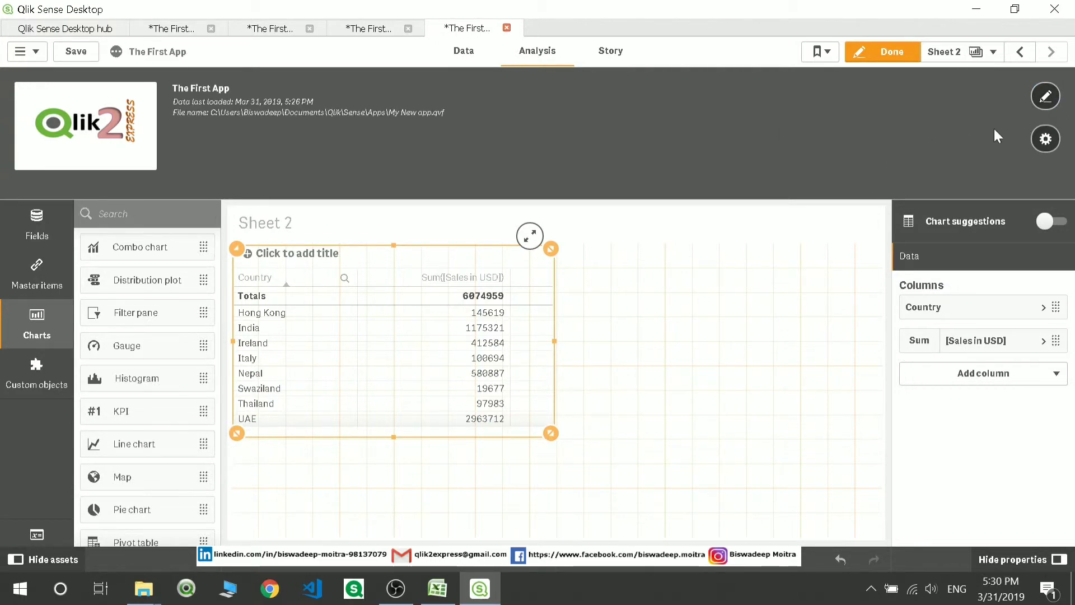
In the app options, set the sheet title image to the Qlik Logo PNG from the default media library.
click(1045, 138)
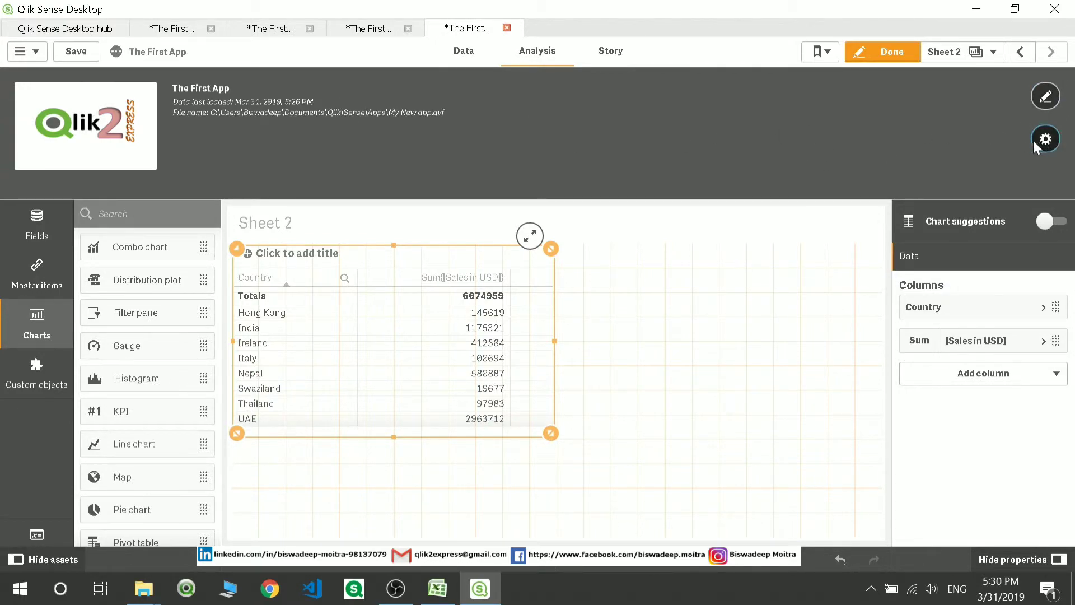
click(722, 164)
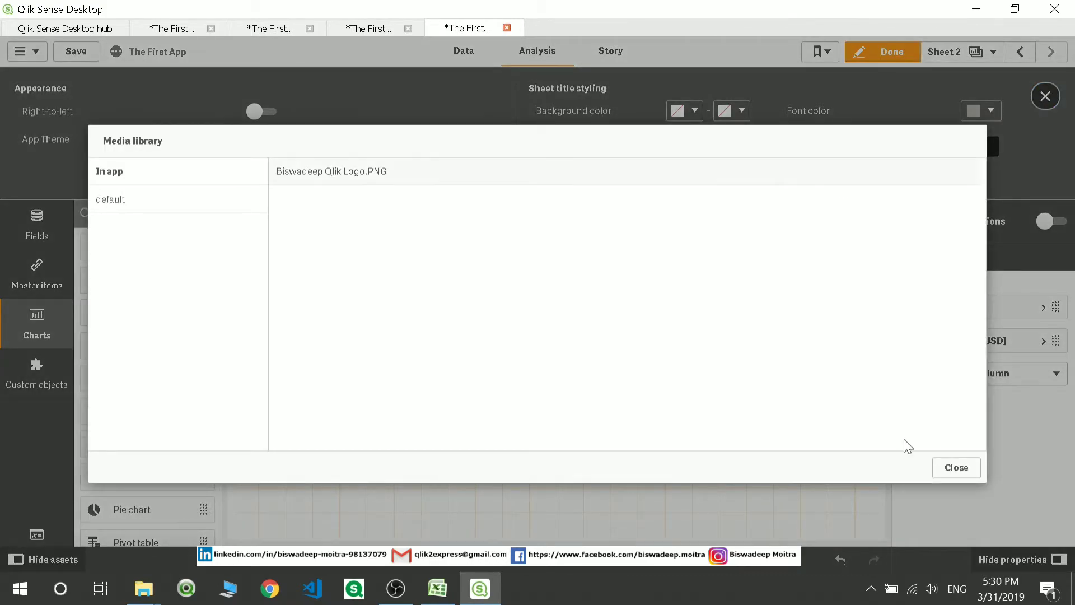
click(939, 476)
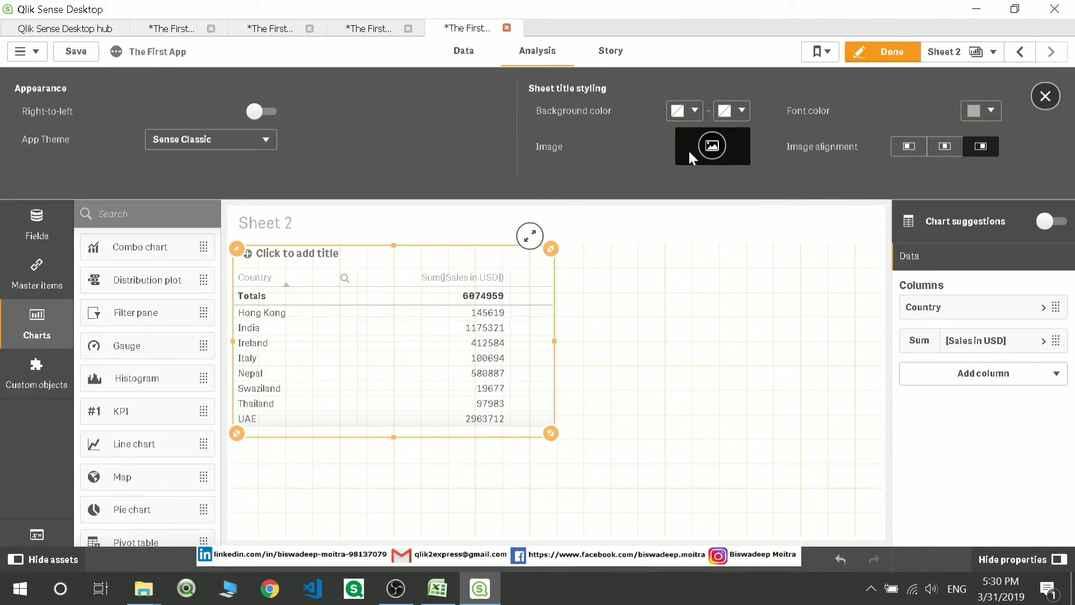
click(712, 147)
click(102, 203)
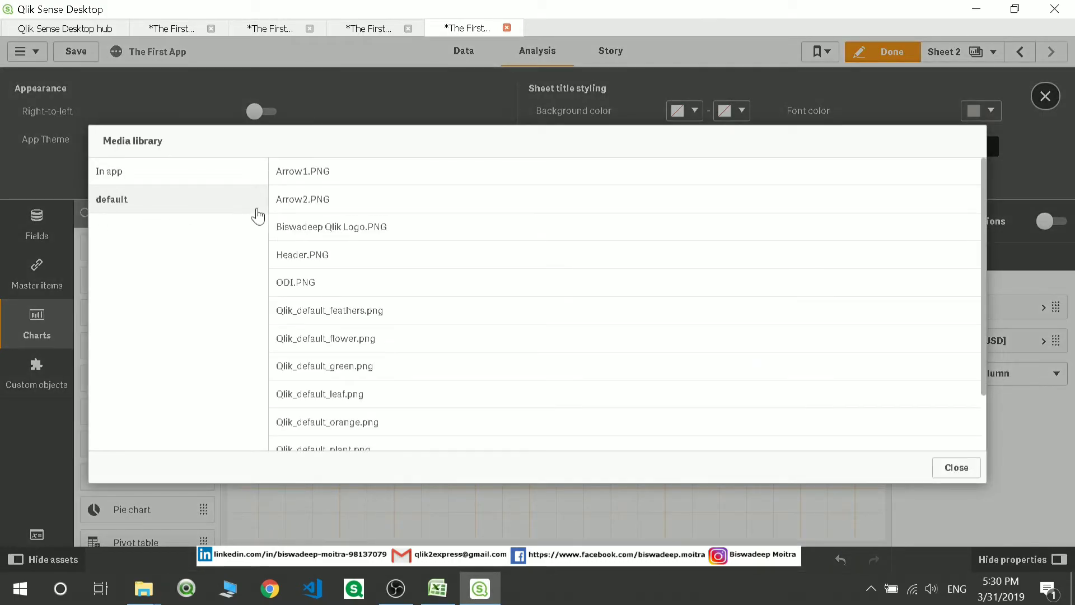
click(343, 234)
click(774, 429)
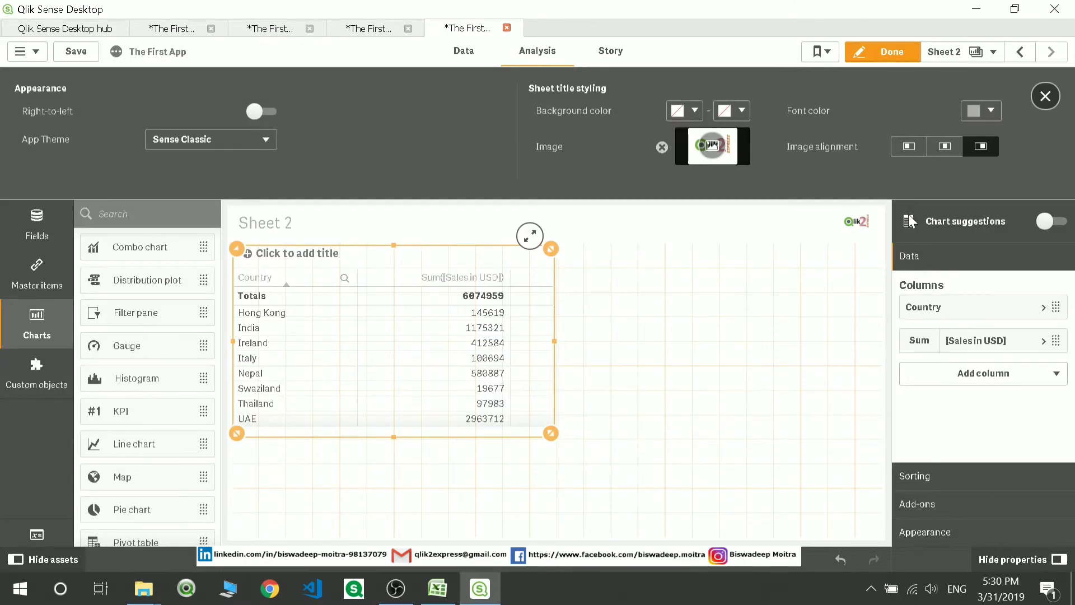
Set the first background color of the sheet title to black and the app theme to Sense Focus.
click(694, 110)
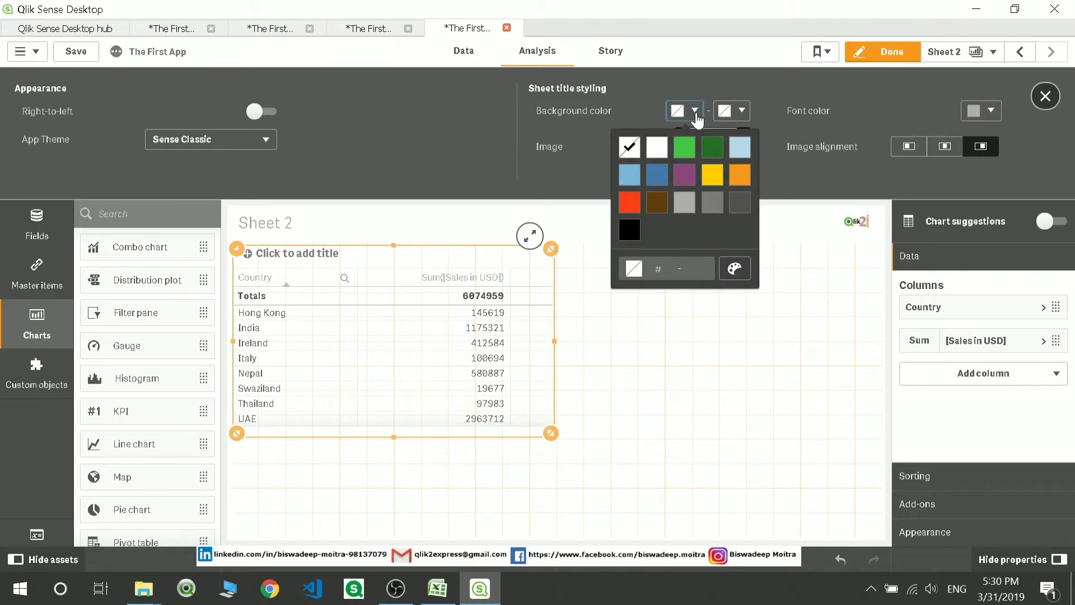
click(630, 230)
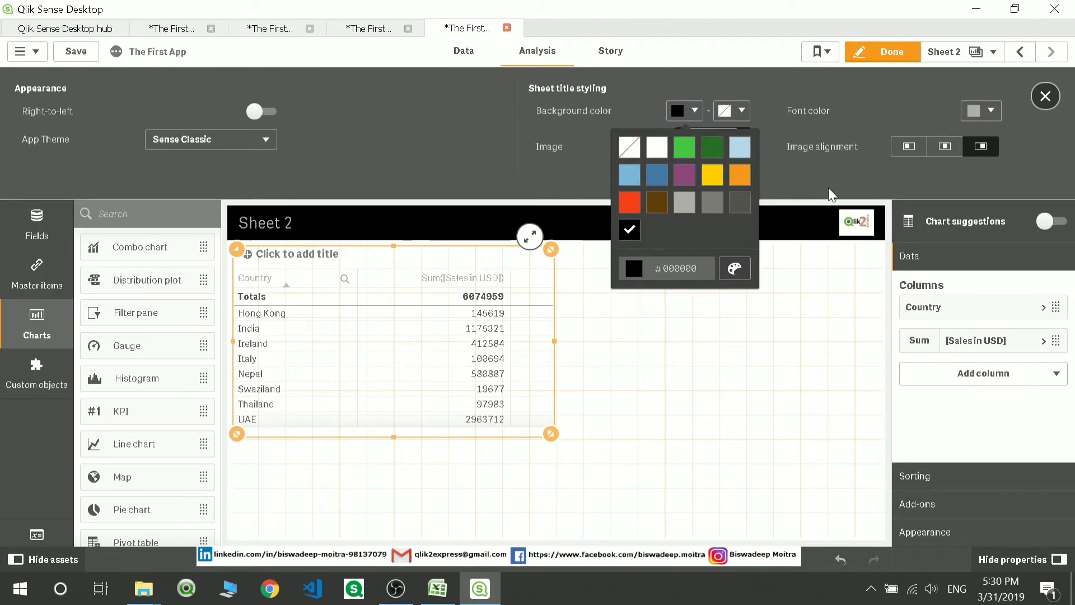
click(815, 166)
click(172, 150)
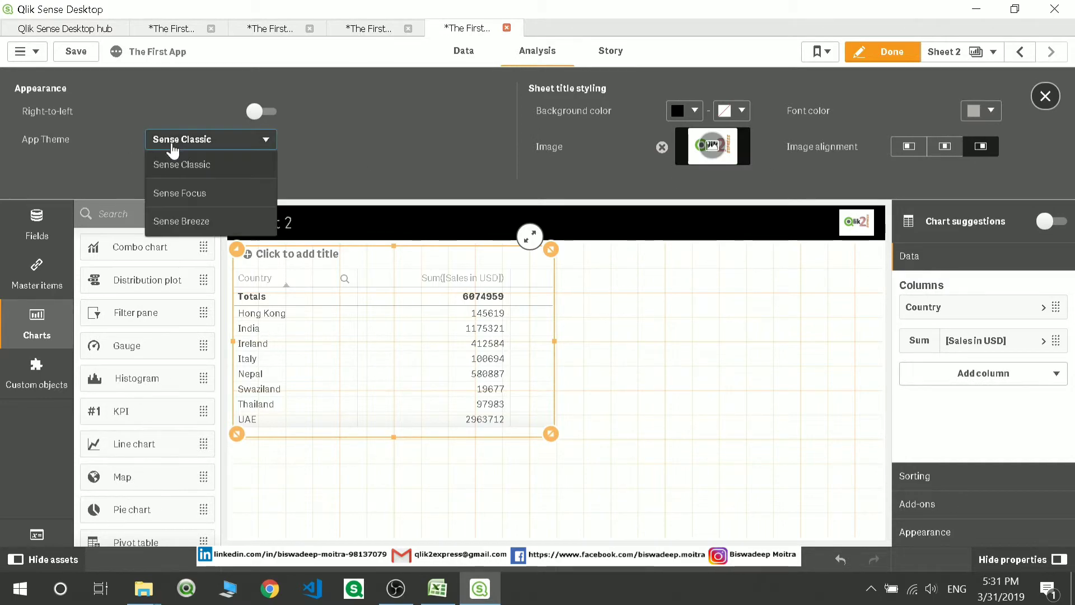
click(175, 193)
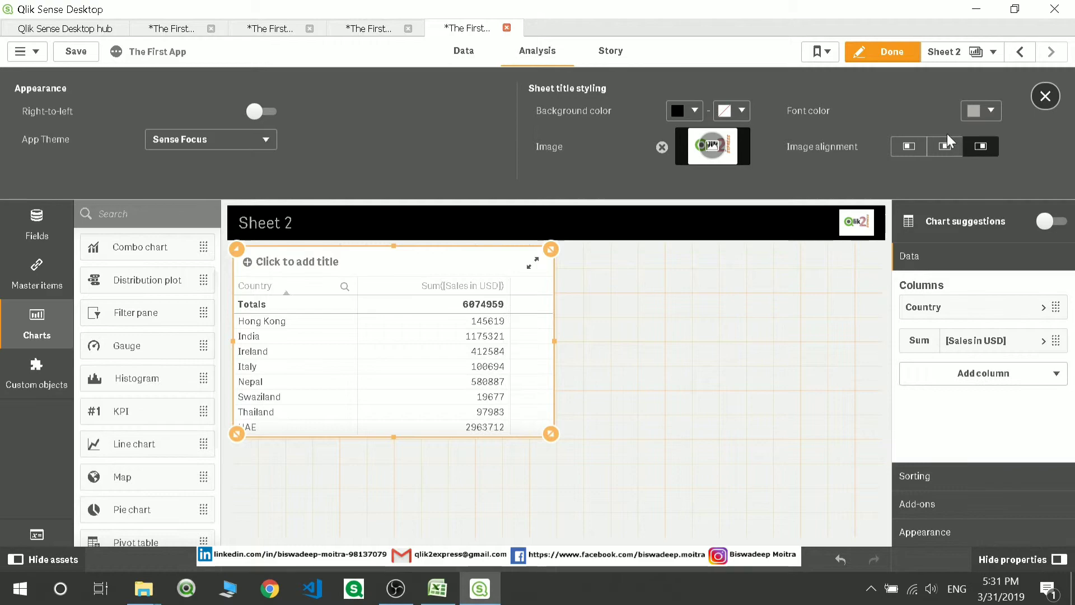
Set the sheet title's font color to white and close the app options.
click(981, 110)
click(926, 149)
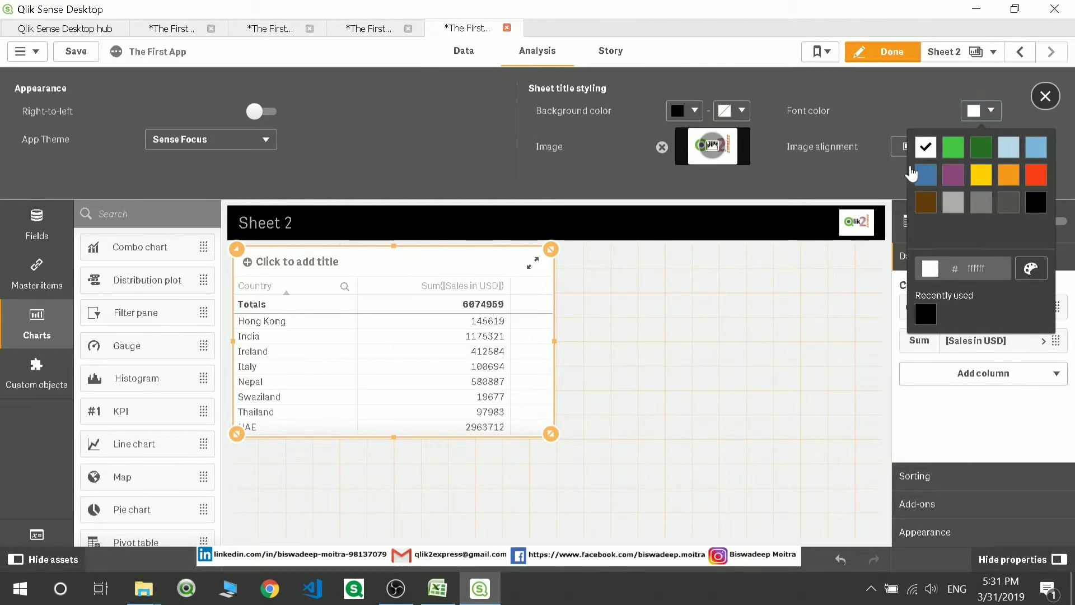
click(745, 284)
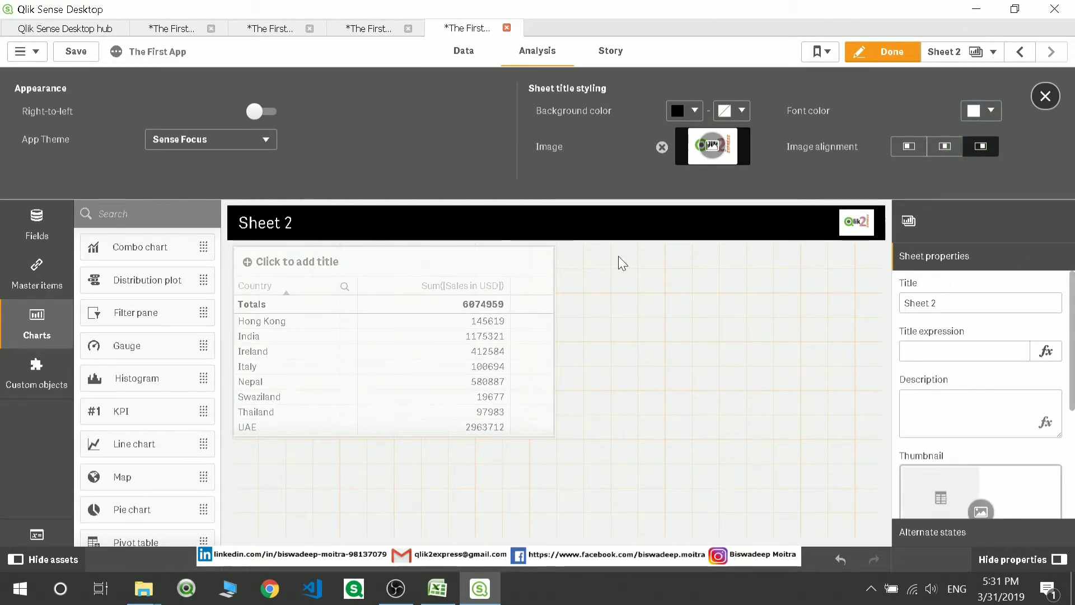
click(124, 53)
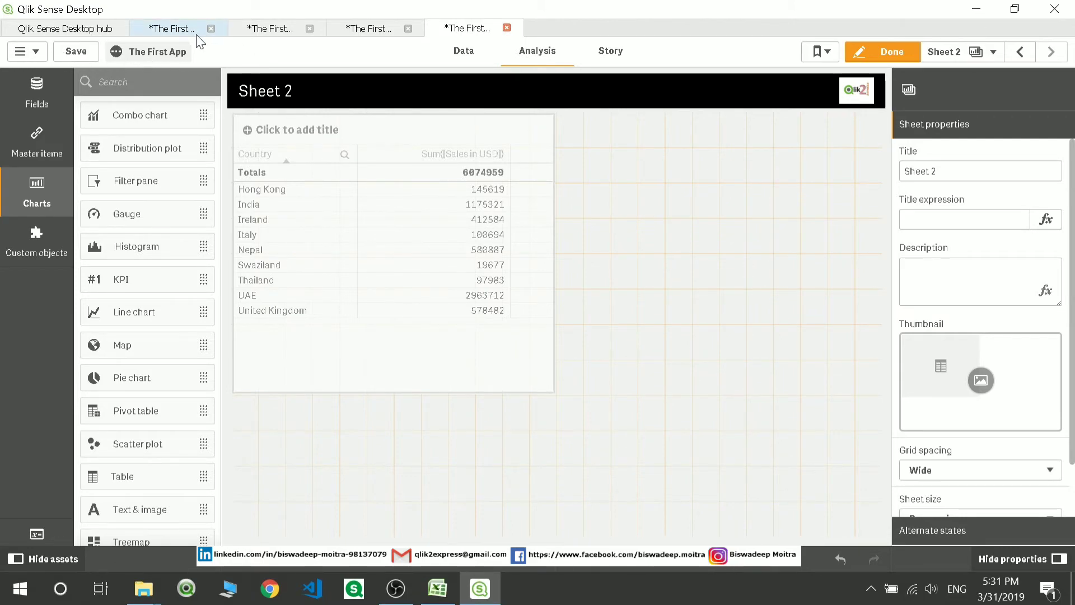
View the Main section of the script in the data load editor and the app's navigation options.
click(270, 29)
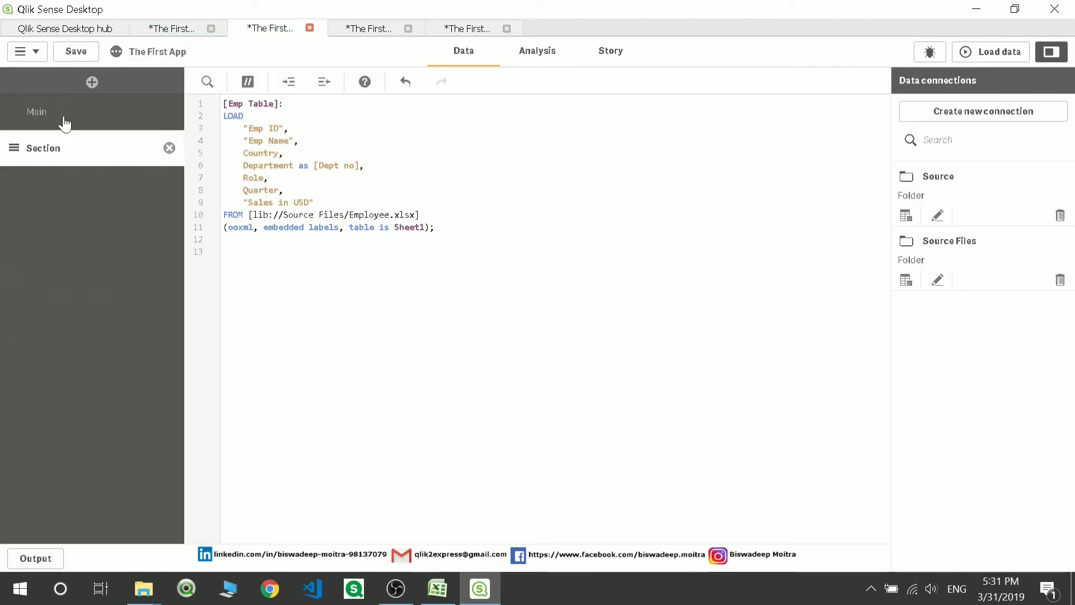
click(37, 111)
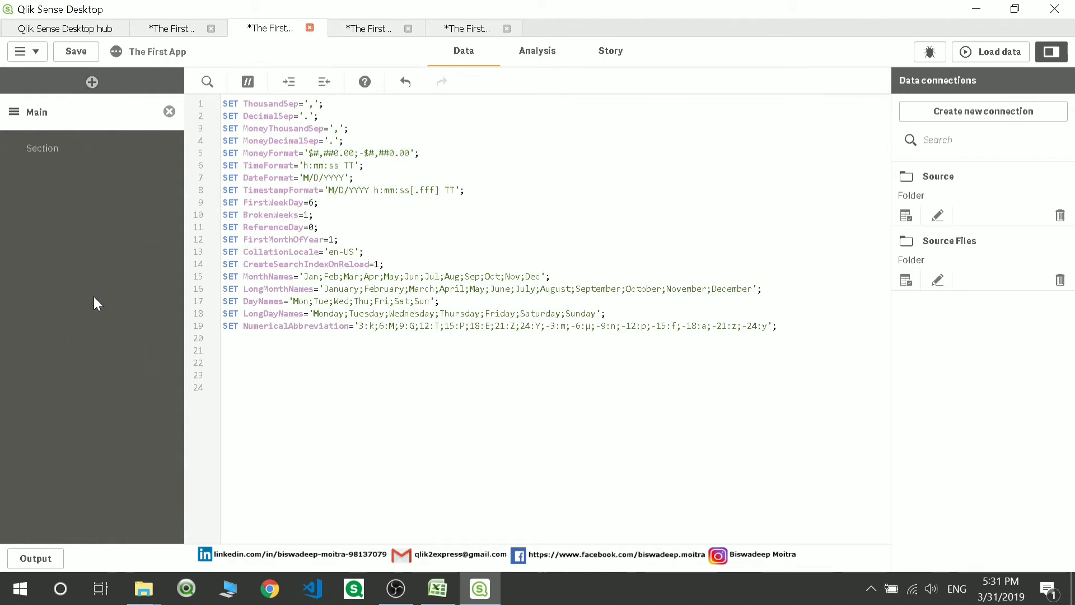
click(23, 52)
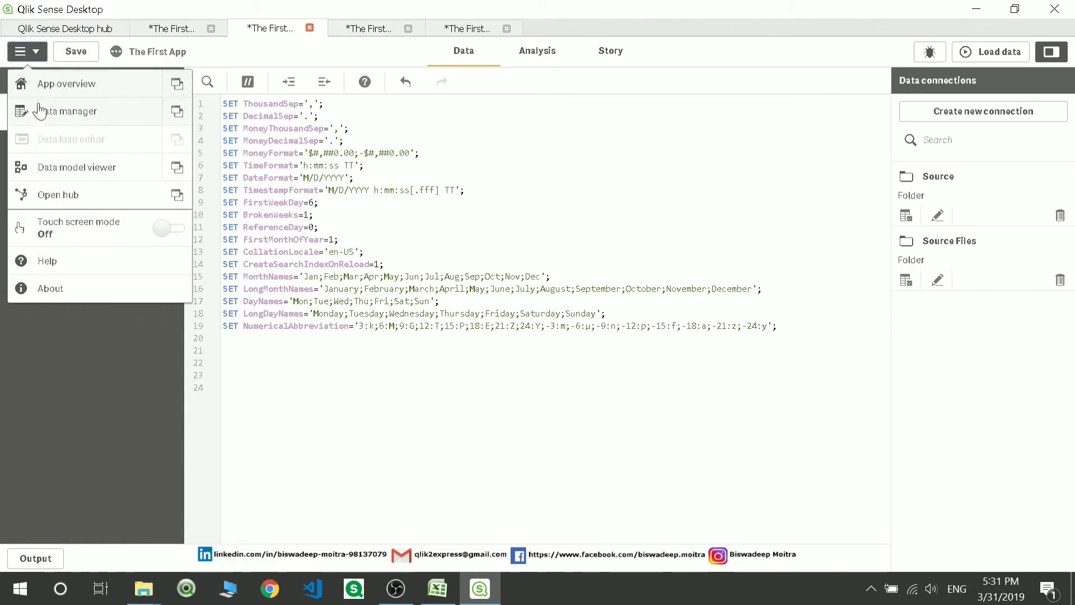
click(534, 59)
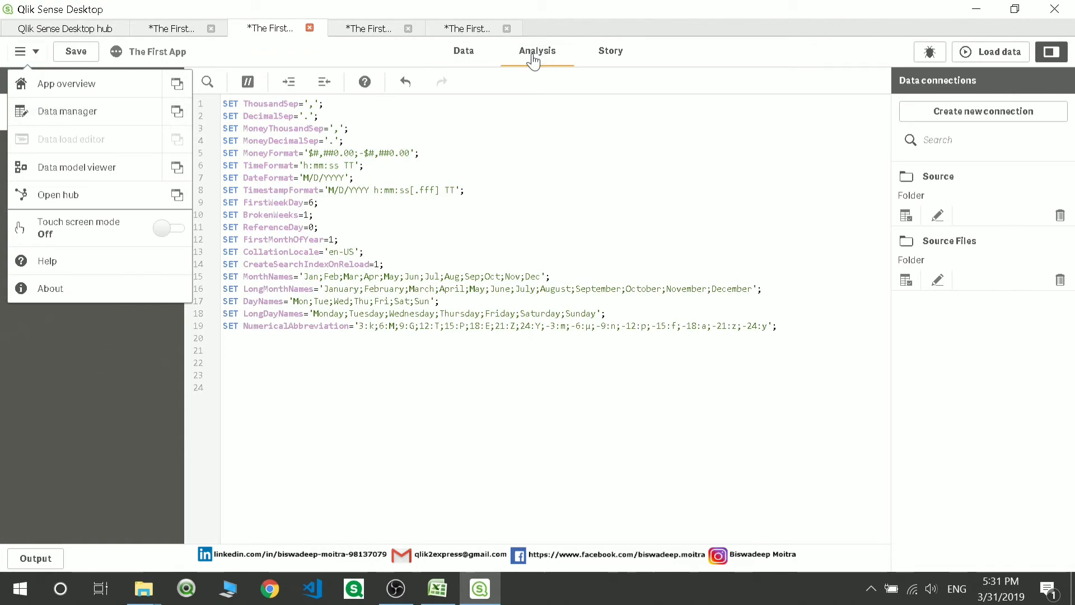